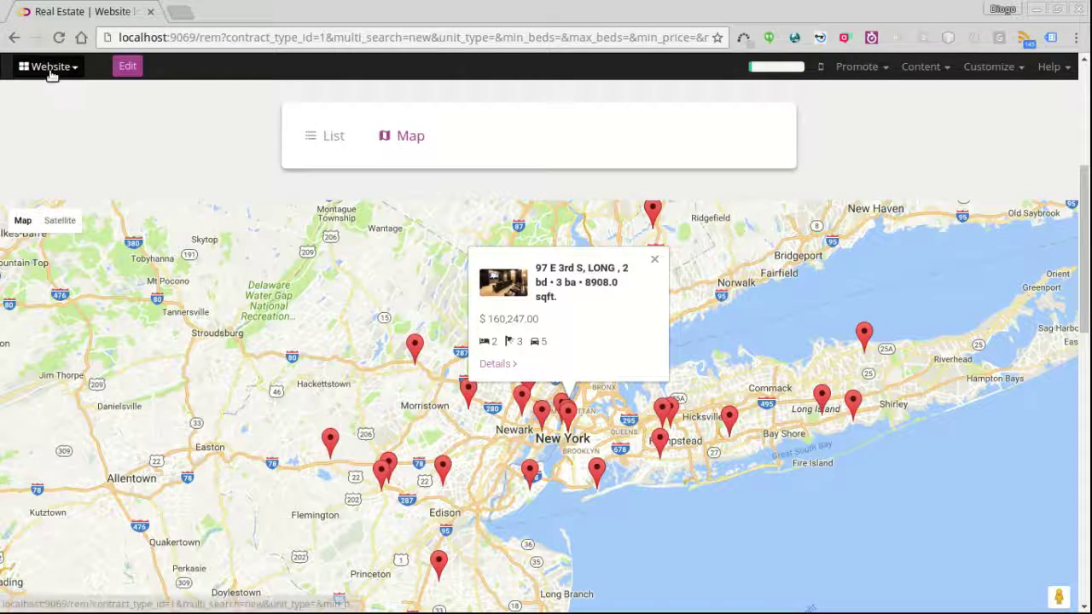
# - Switch from the Website to the Listings app from the apps menu
pyautogui.click(50, 68)
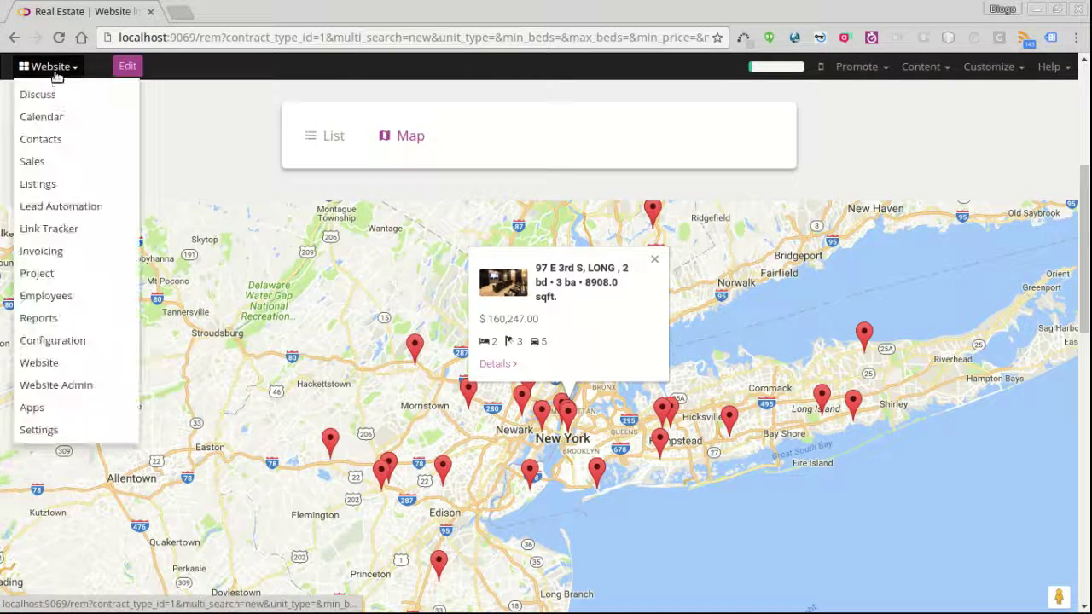
pyautogui.click(33, 182)
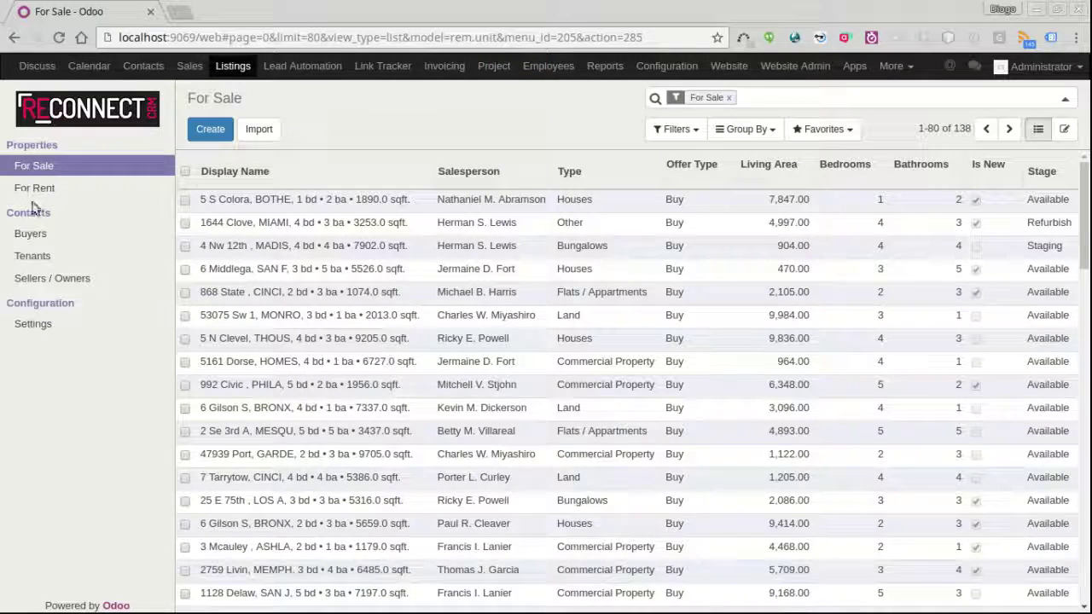
pyautogui.click(28, 189)
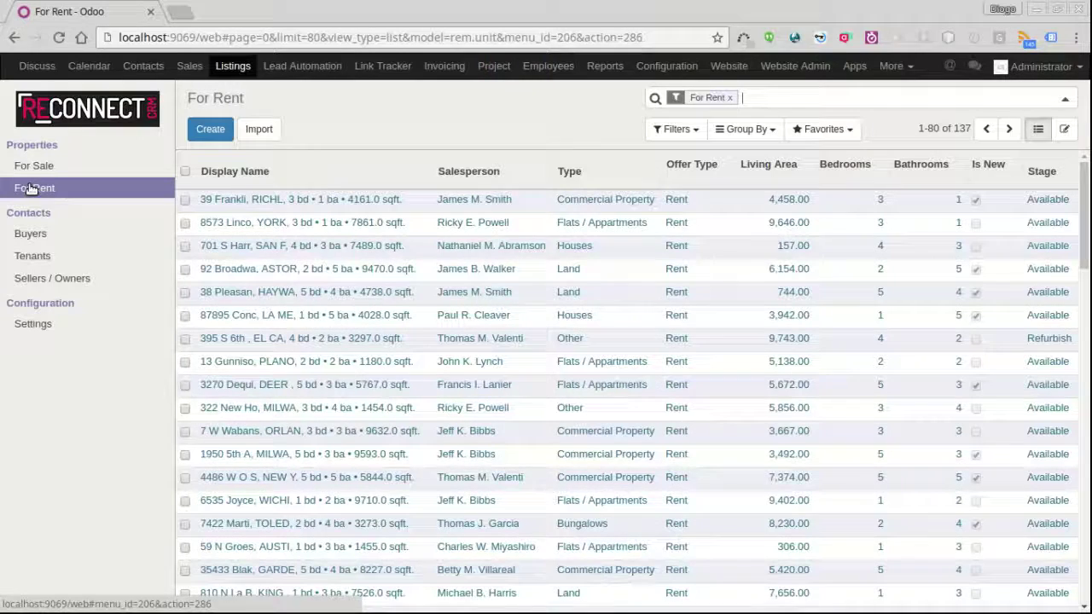
pyautogui.click(655, 223)
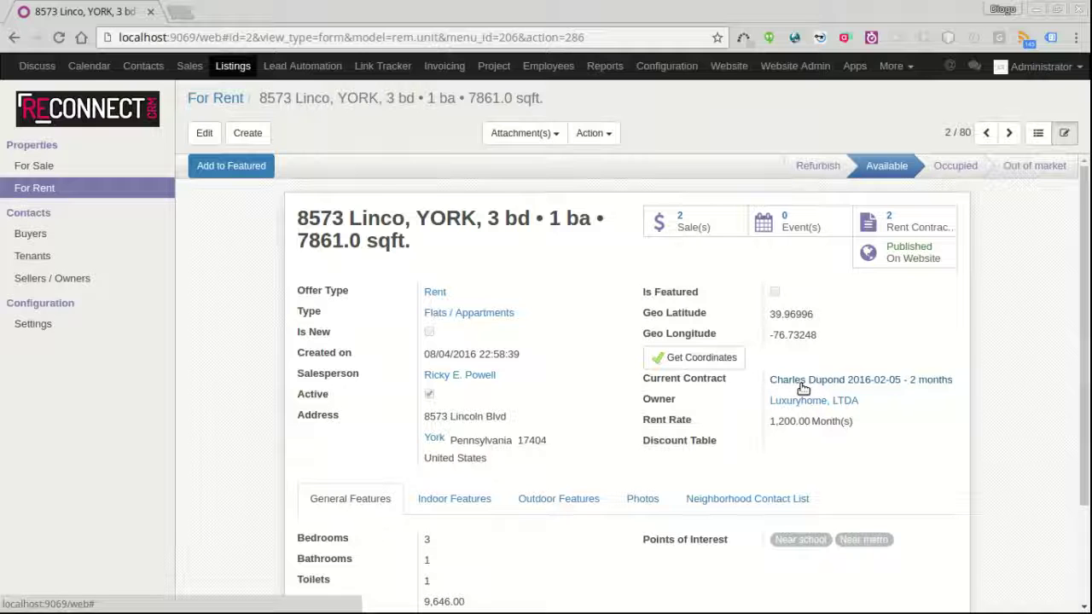
pyautogui.click(802, 386)
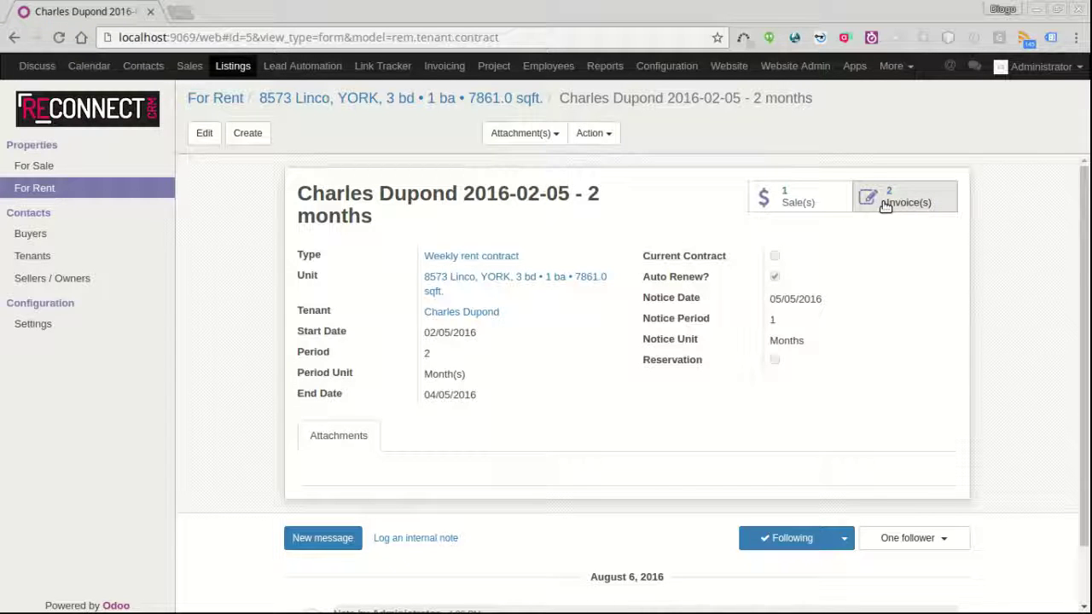
pyautogui.click(805, 212)
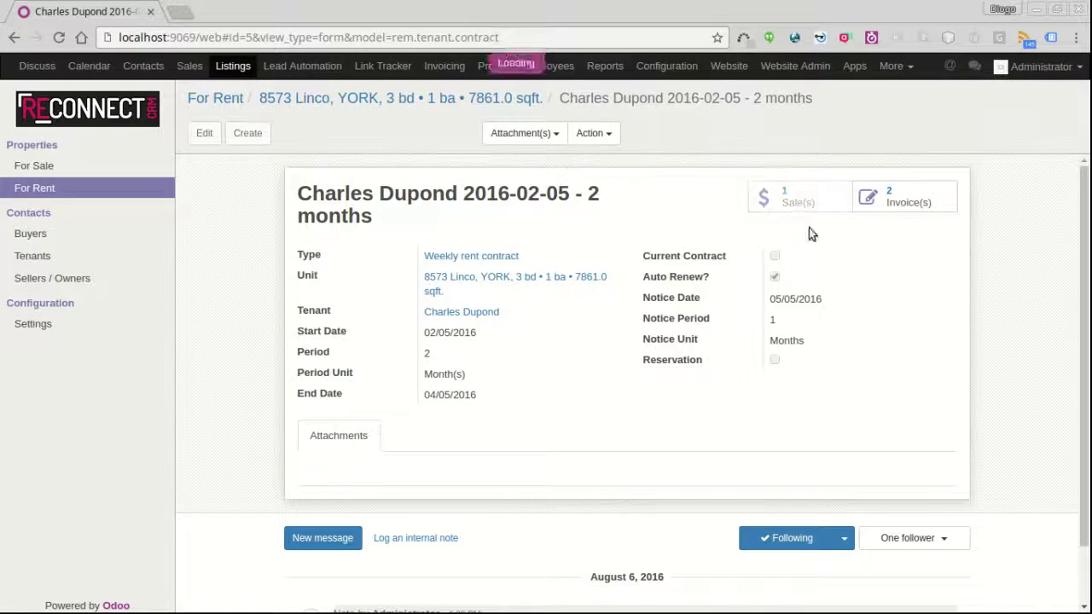
pyautogui.click(550, 208)
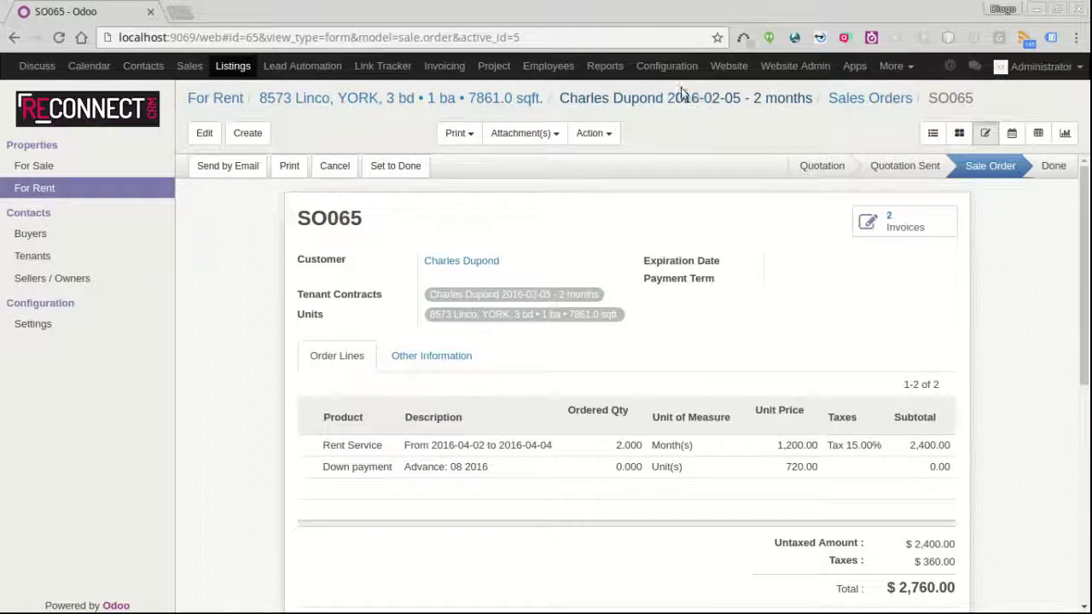
pyautogui.click(433, 97)
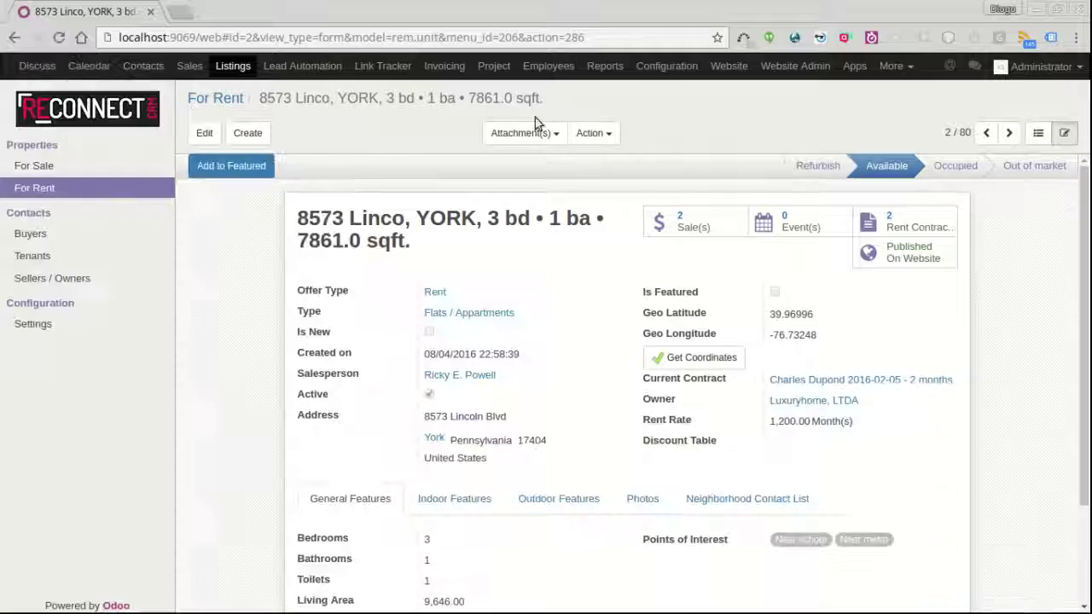
# - Review the unit's rent contracts and view the 2016-02-05 contract's invoices INV/2016/0005 and INV/2016/0006
pyautogui.click(904, 222)
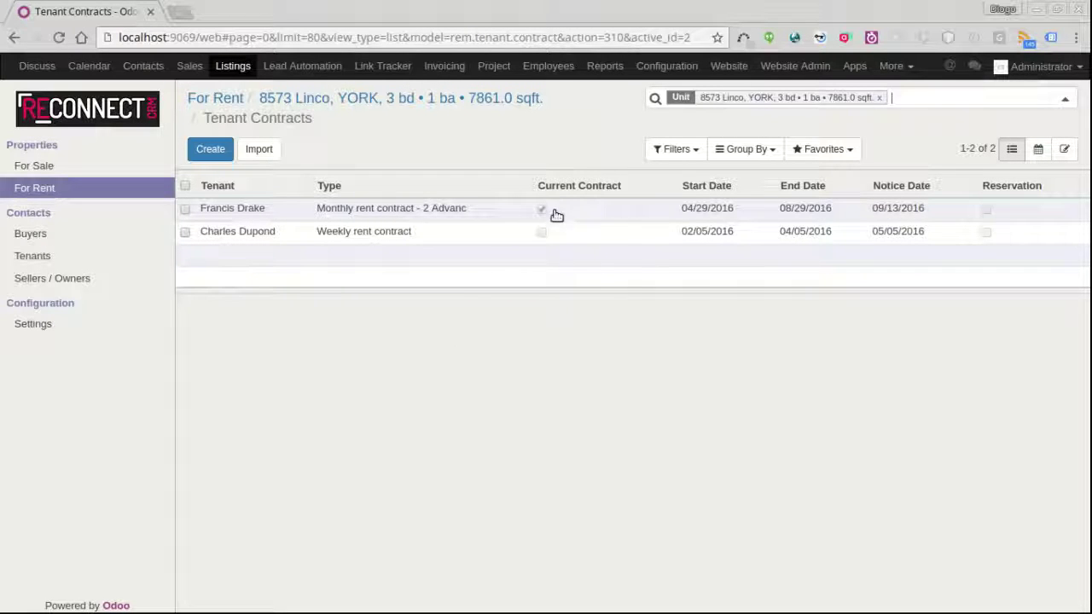
pyautogui.click(502, 212)
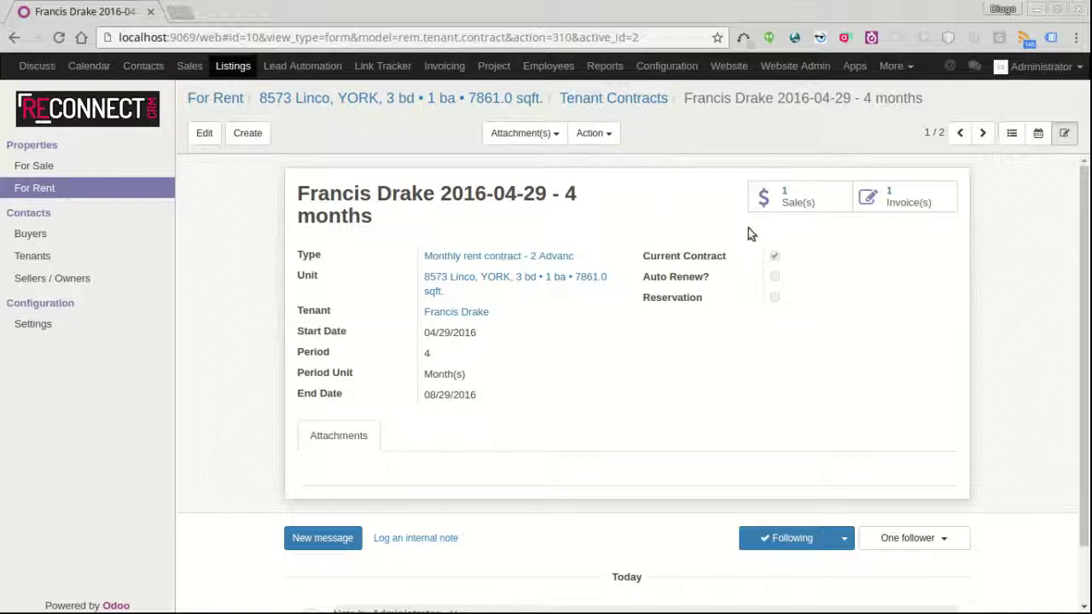
pyautogui.click(604, 100)
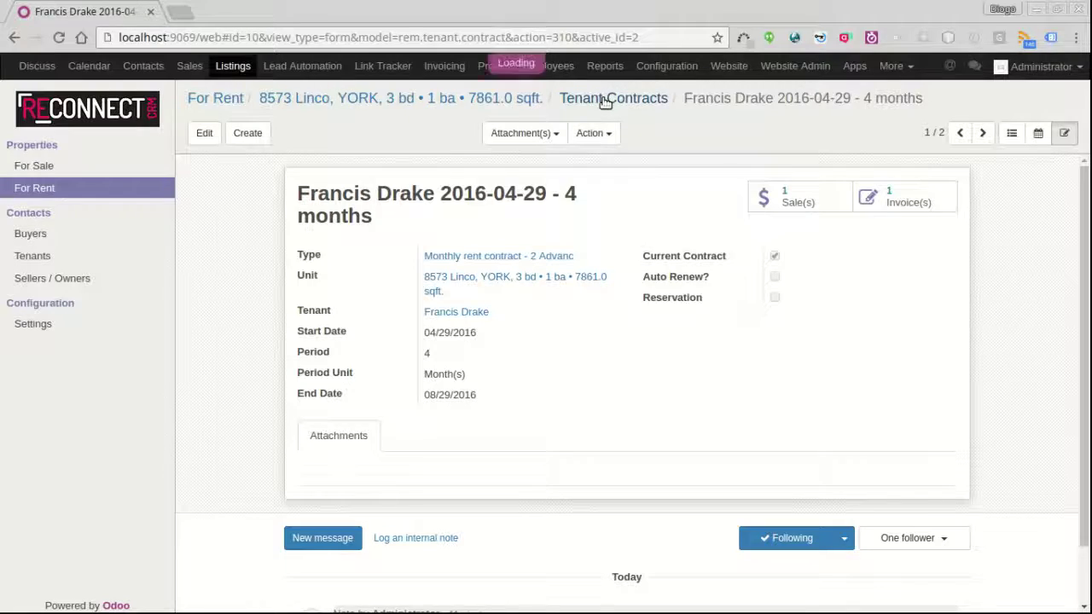
pyautogui.click(404, 232)
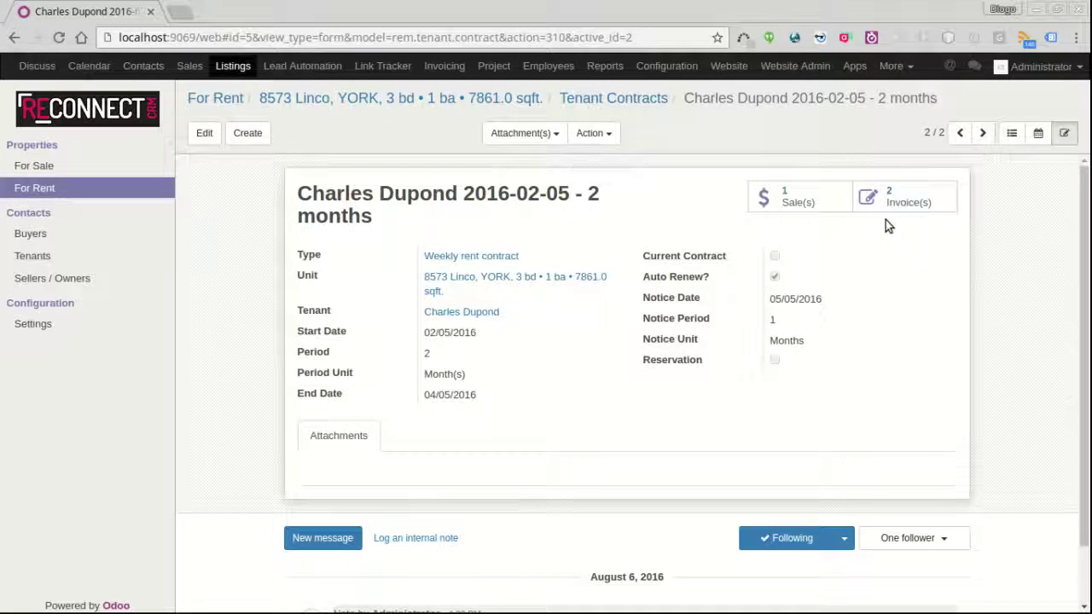
pyautogui.click(907, 203)
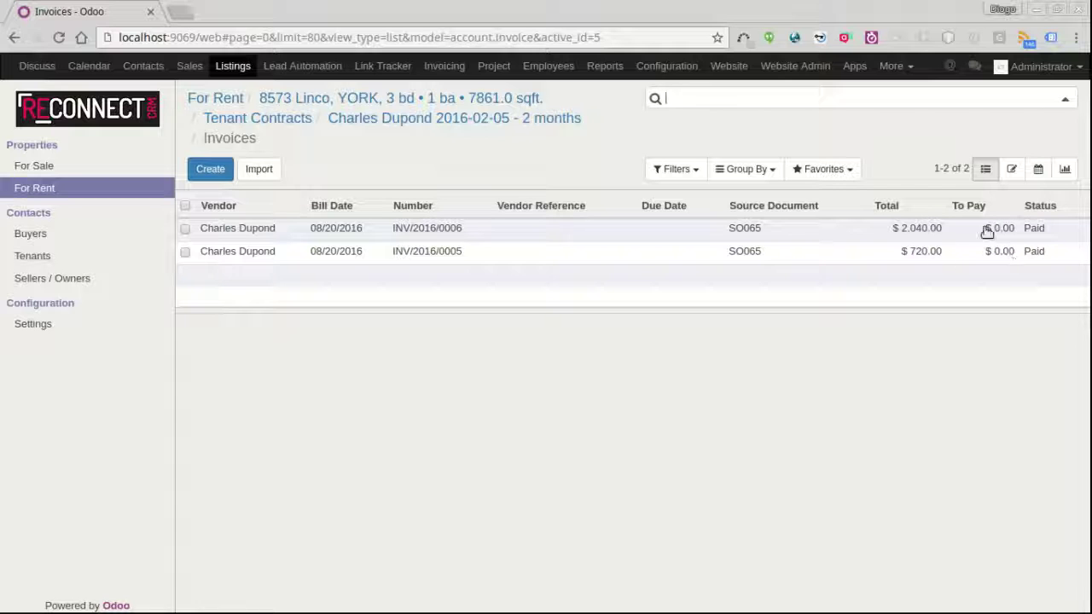
# - Inspect invoice INV/2016/0007 of the 2016-04-29 four-month contract
pyautogui.click(269, 118)
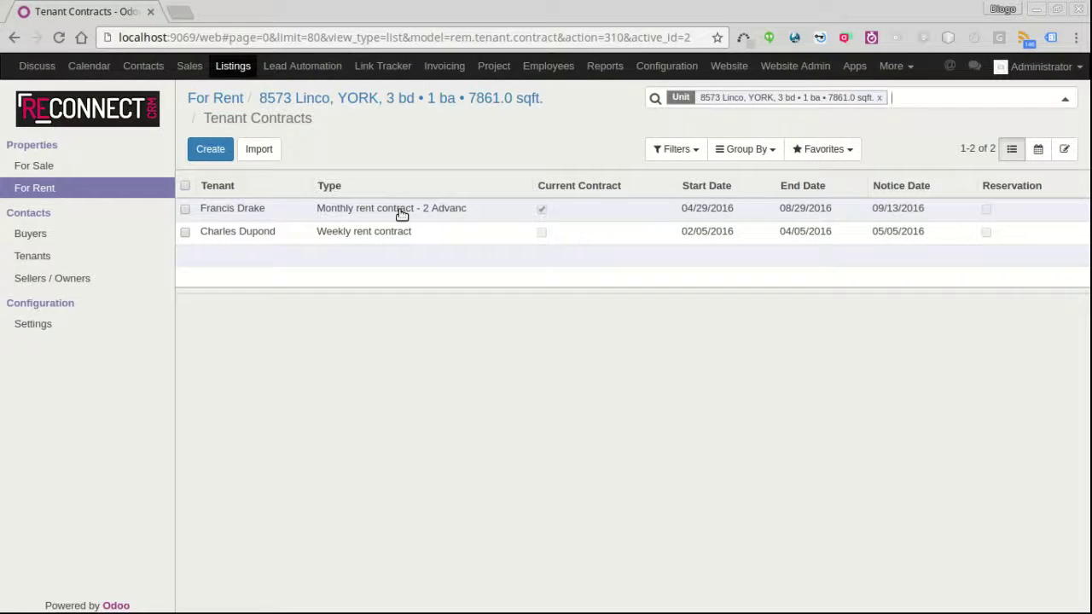
pyautogui.click(398, 210)
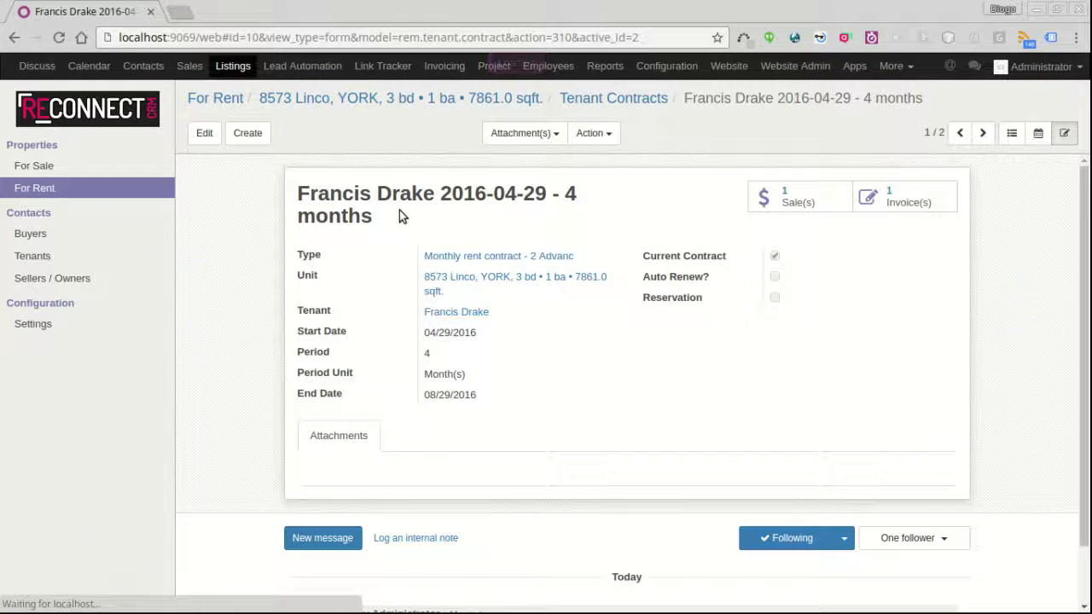
pyautogui.click(897, 203)
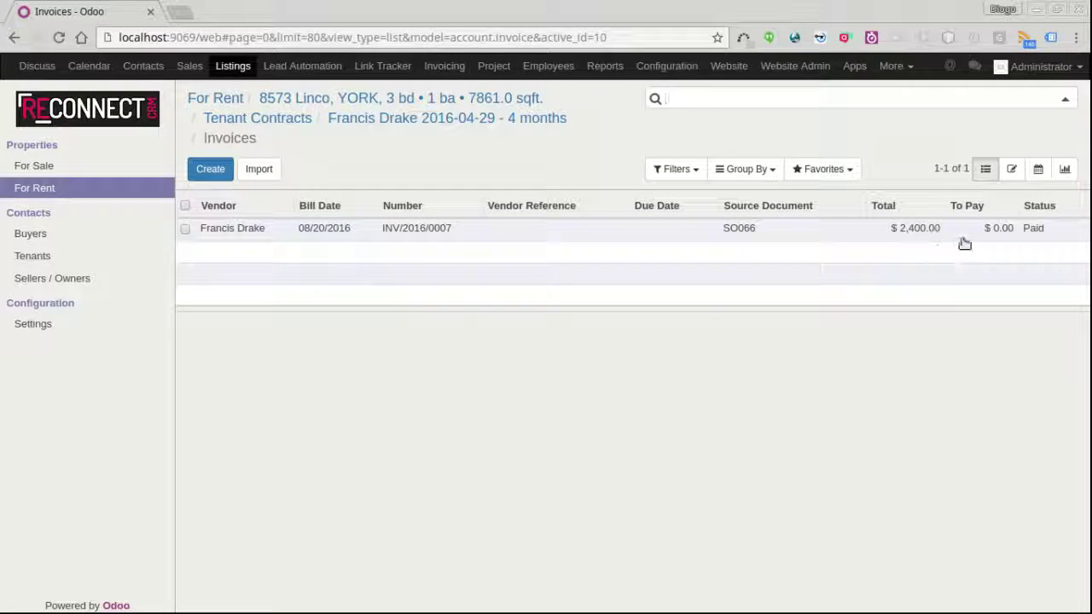
pyautogui.click(919, 228)
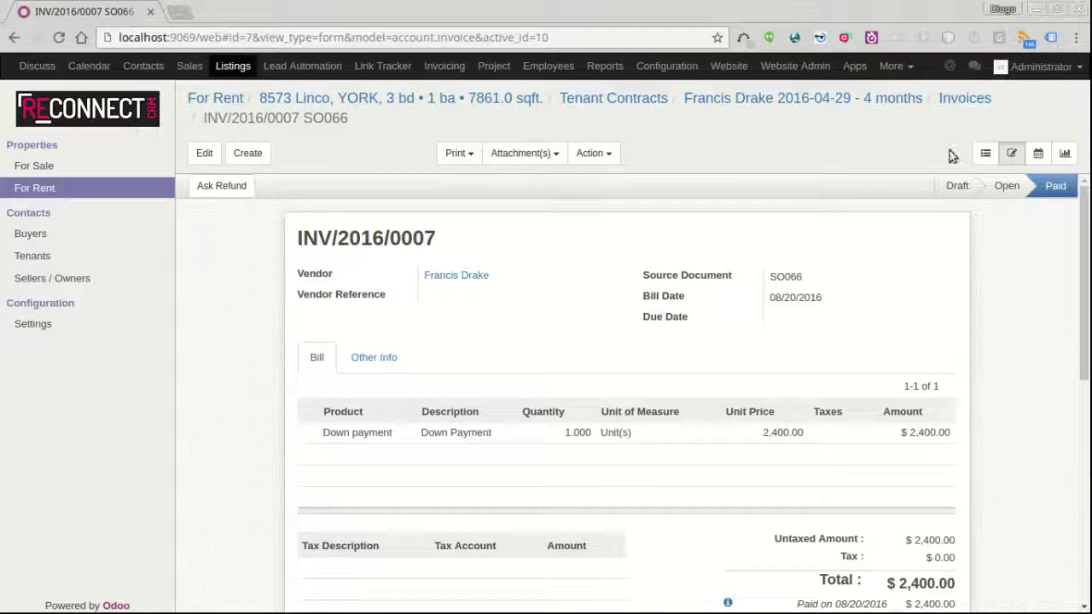
pyautogui.click(984, 153)
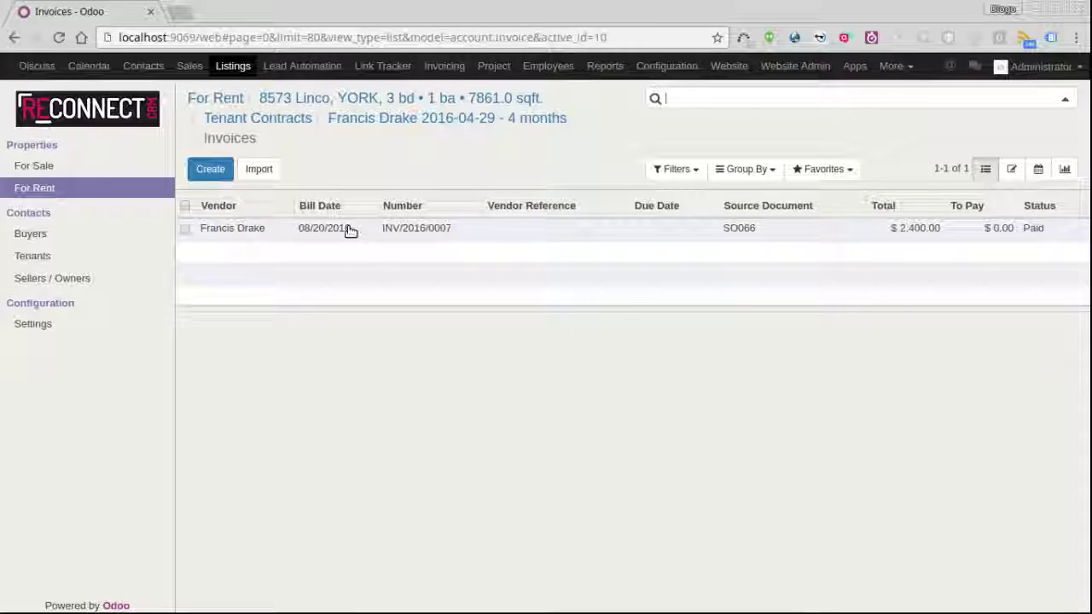
pyautogui.click(350, 229)
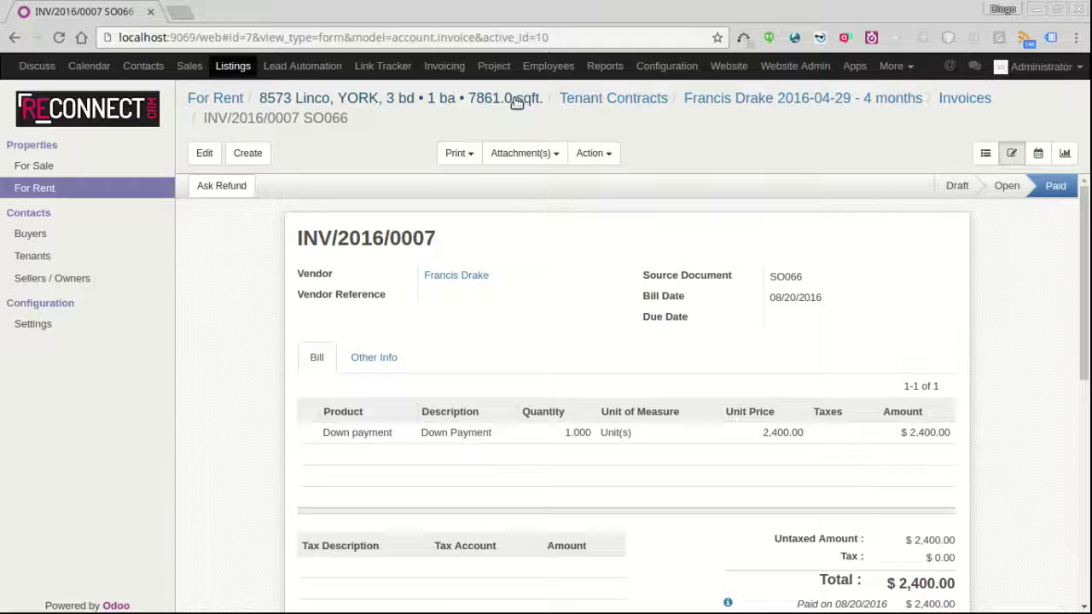
# - List the 2016-04-29 contract's sales order SO066, 5,520.00 still to invoice
pyautogui.click(589, 103)
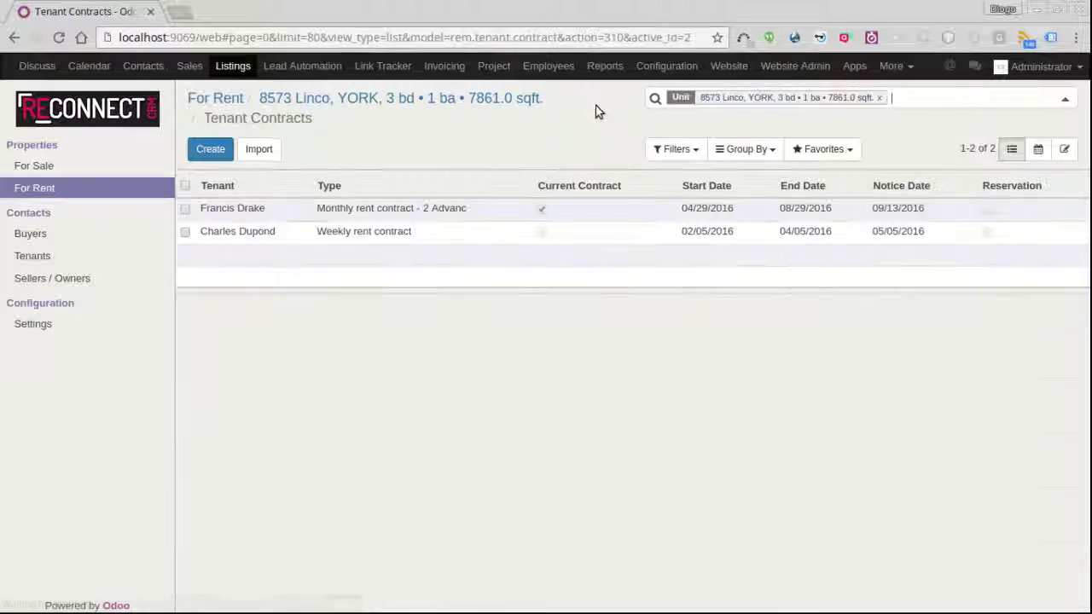
pyautogui.click(494, 214)
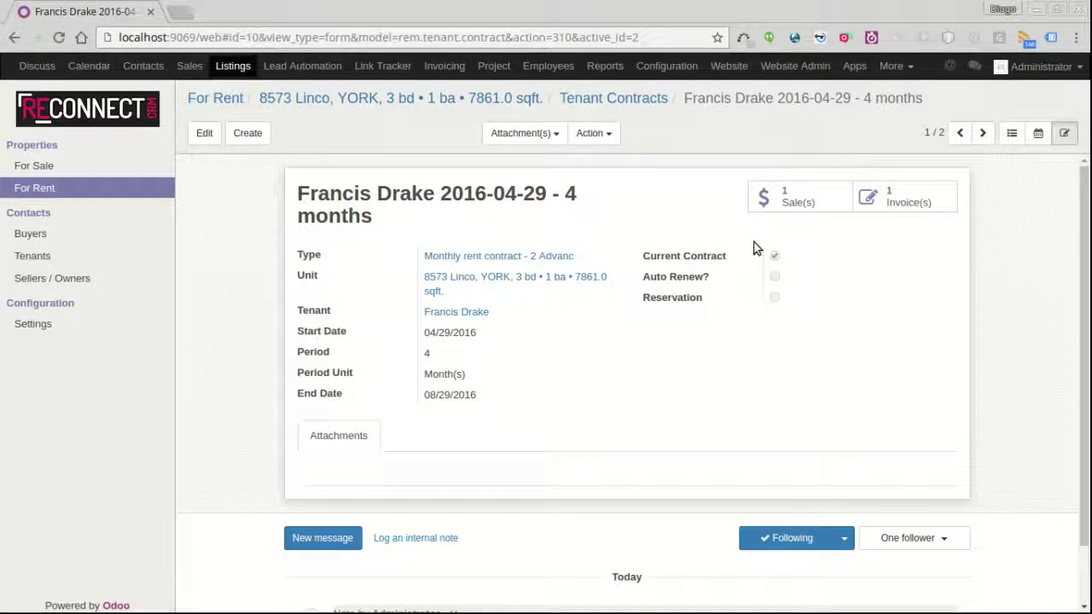
pyautogui.click(814, 202)
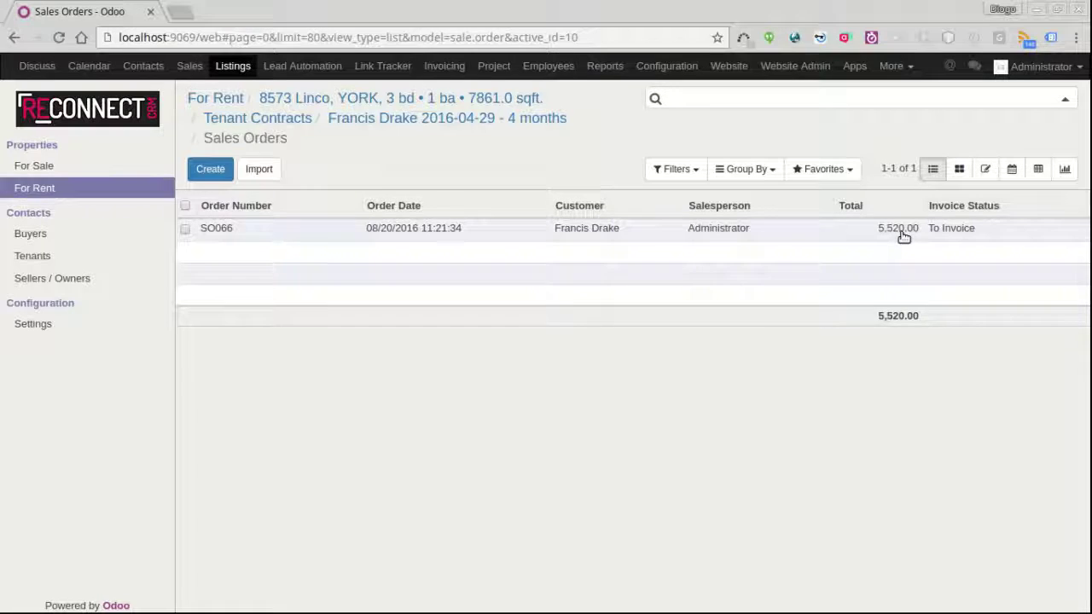
pyautogui.click(886, 235)
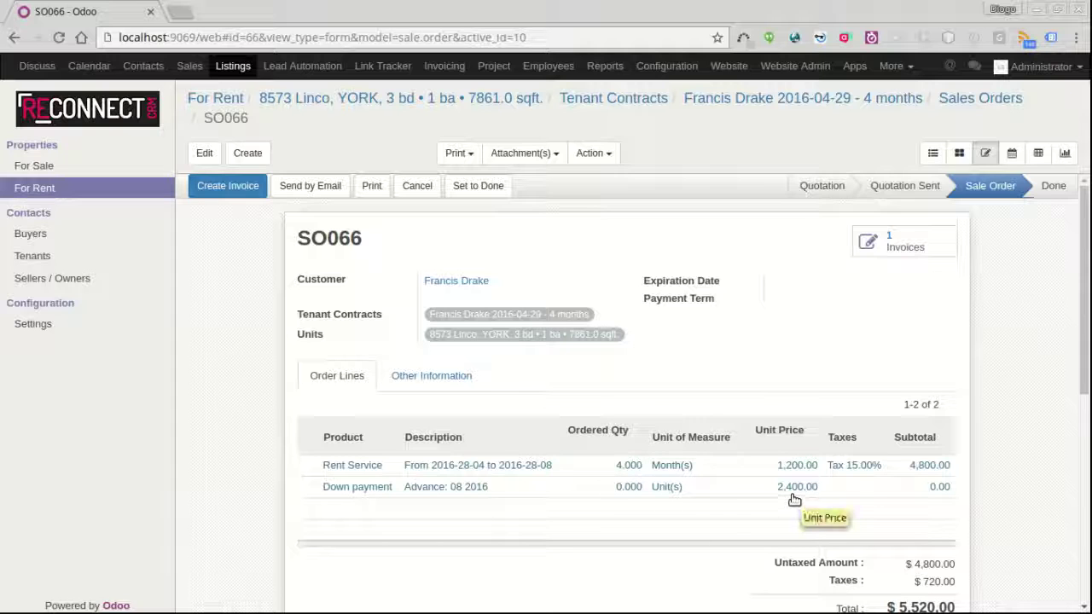
pyautogui.click(842, 98)
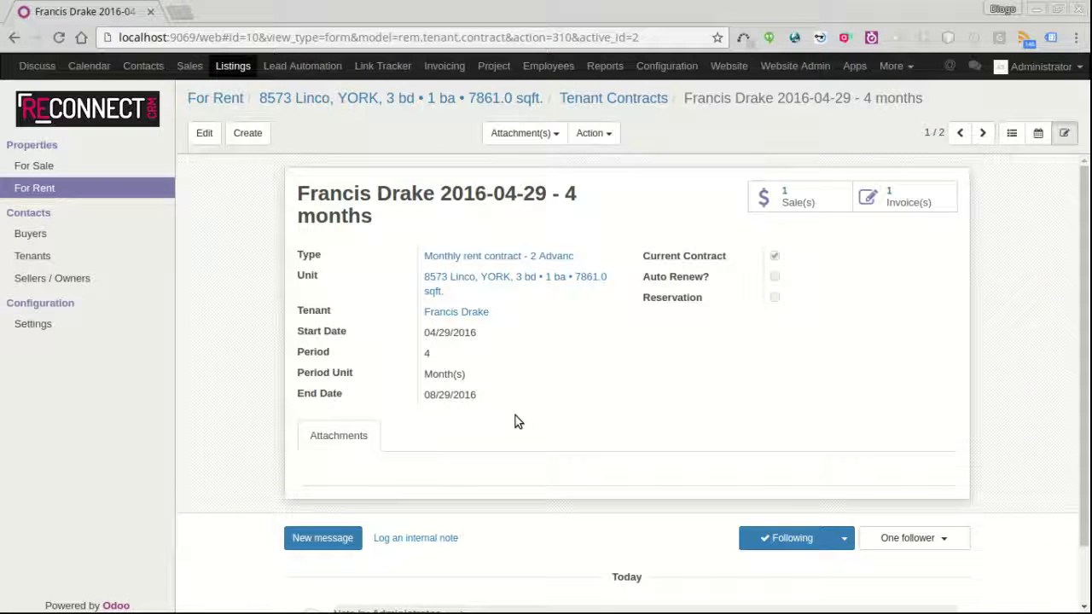
pyautogui.click(432, 281)
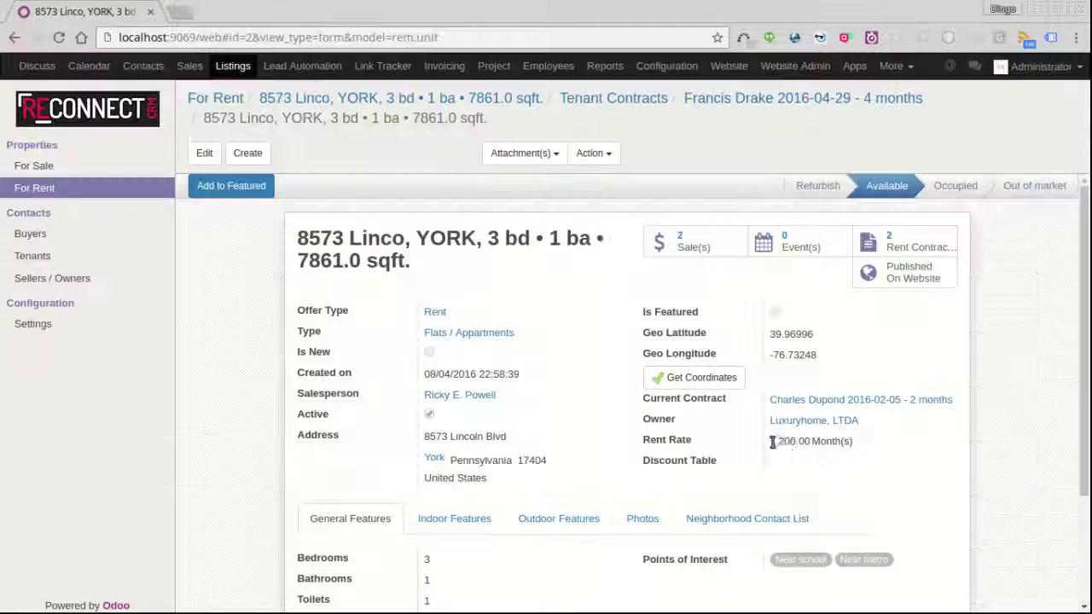
# - Note the unit's 1,200.00 rent rate and start a new tenant contract for it
pyautogui.moveTo(770, 442); pyautogui.dragTo(807, 444)
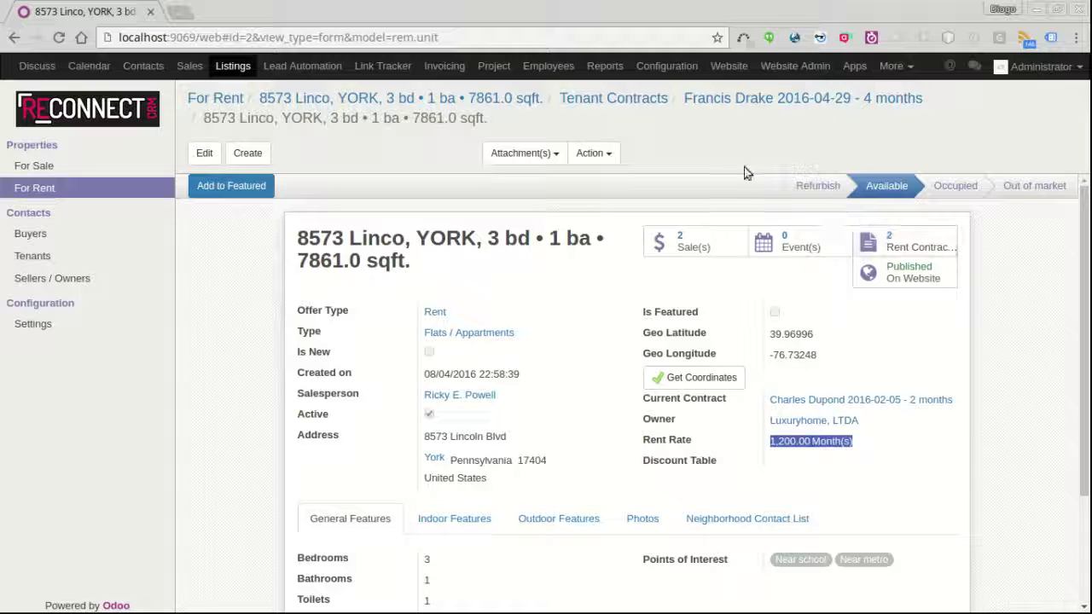
pyautogui.click(586, 99)
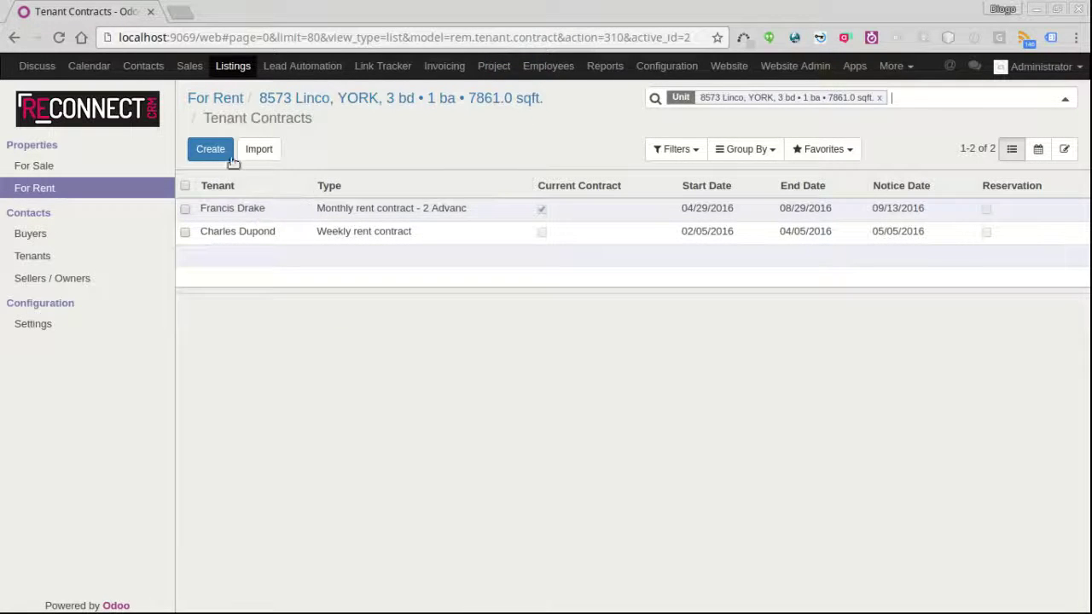
pyautogui.click(214, 149)
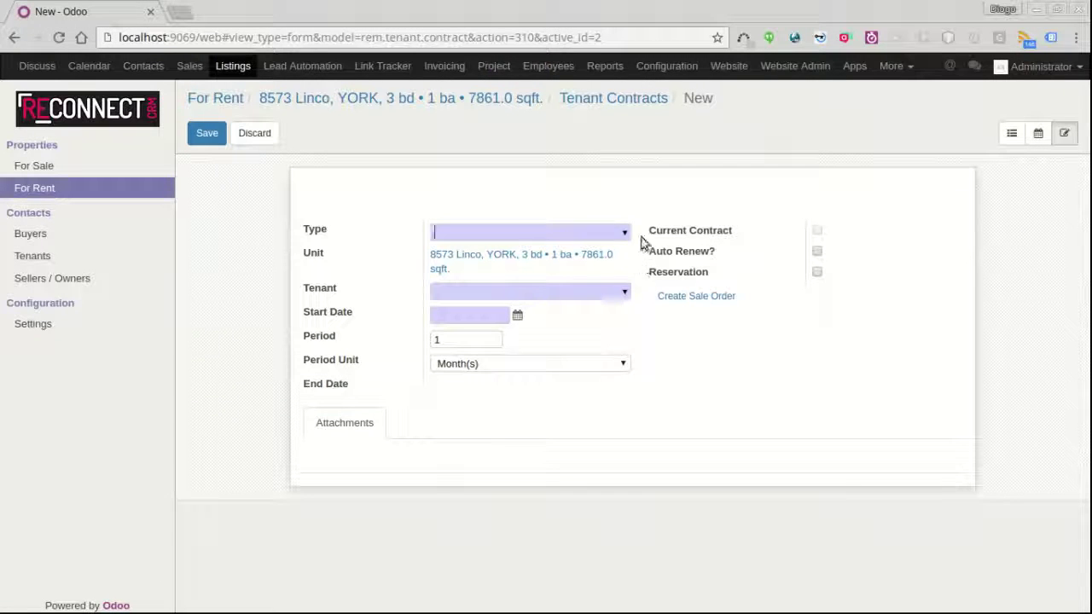
# - Fill in a monthly contract type and tenant, starting 09/01/2016 for a 6-month period
pyautogui.click(624, 232)
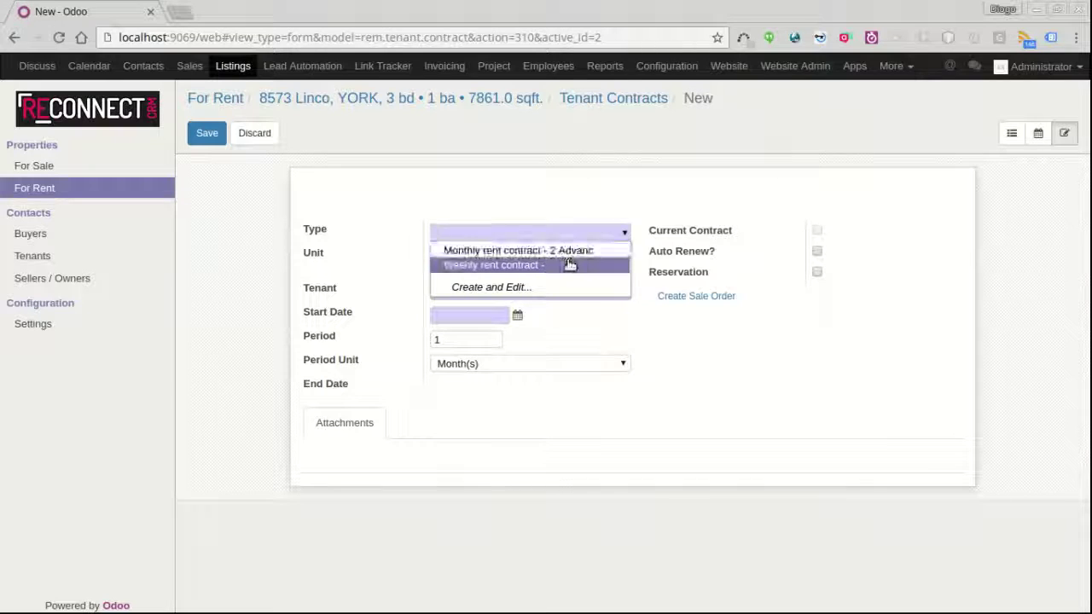
pyautogui.click(564, 250)
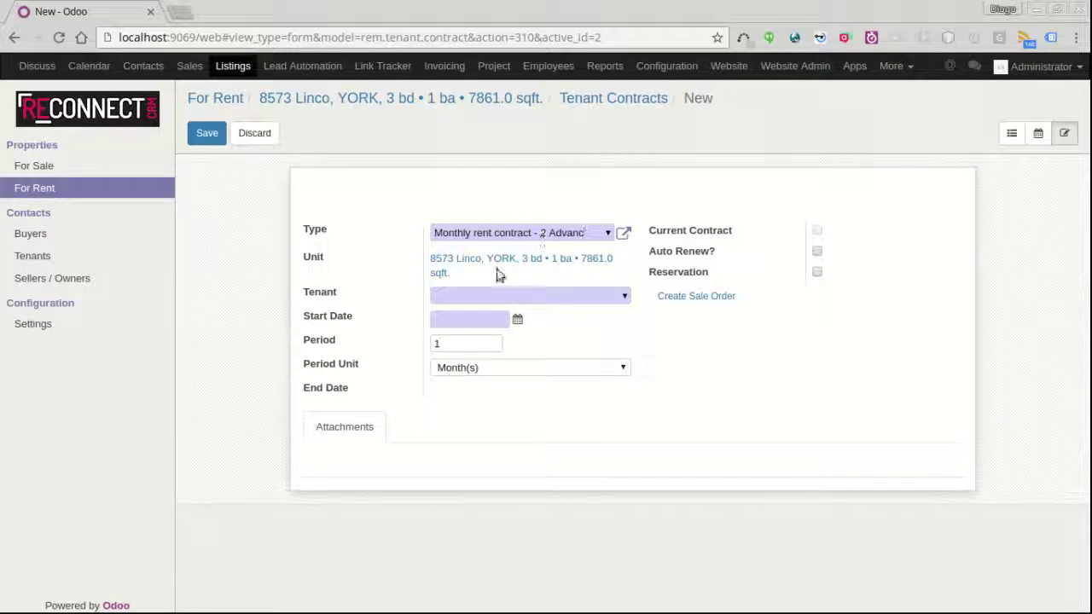
pyautogui.click(623, 296)
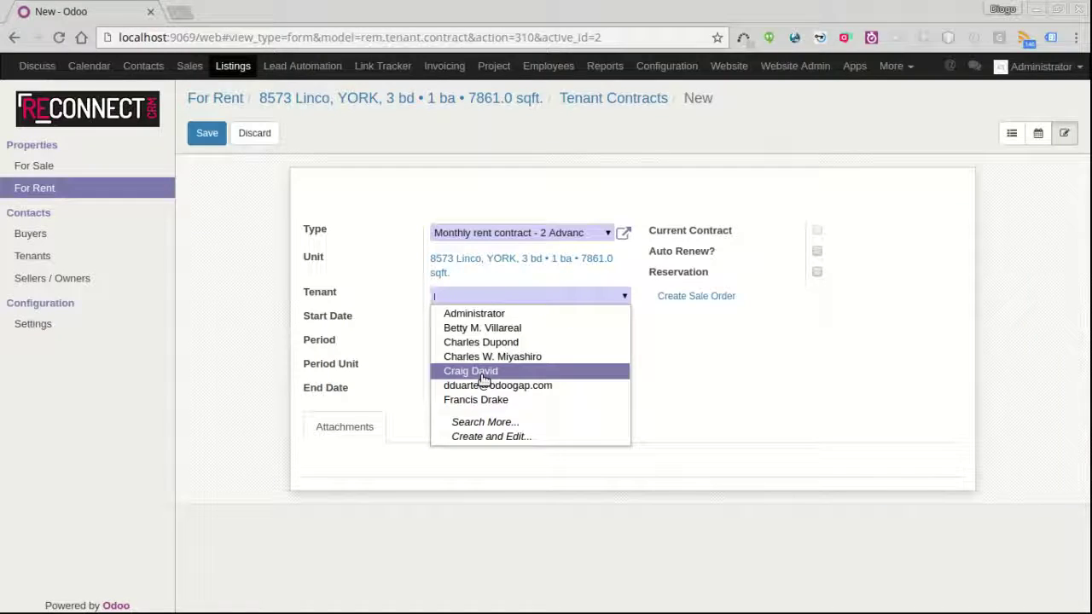
pyautogui.click(482, 372)
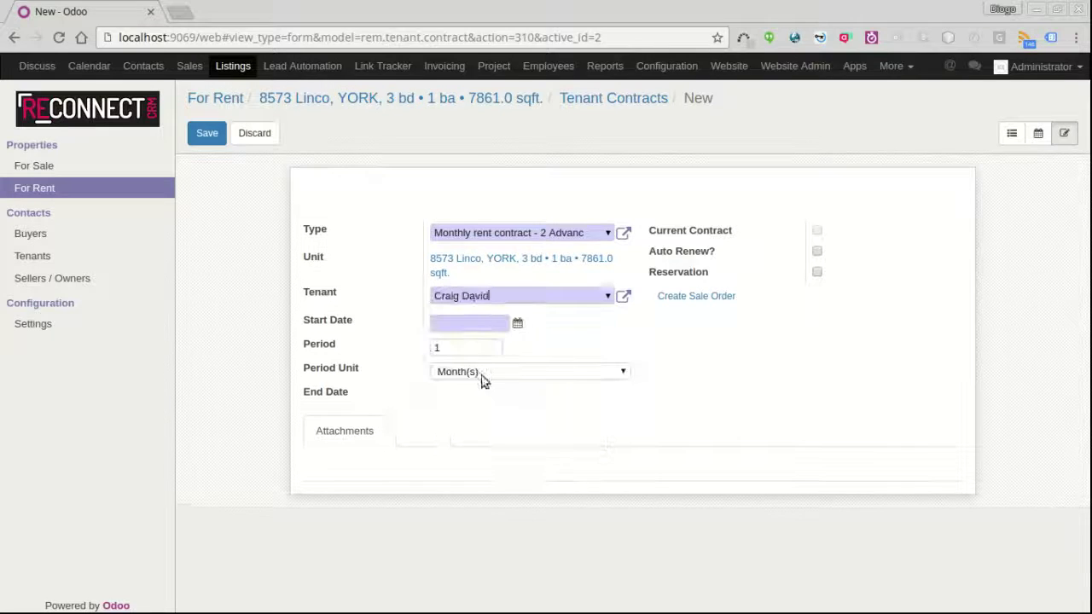
pyautogui.click(518, 324)
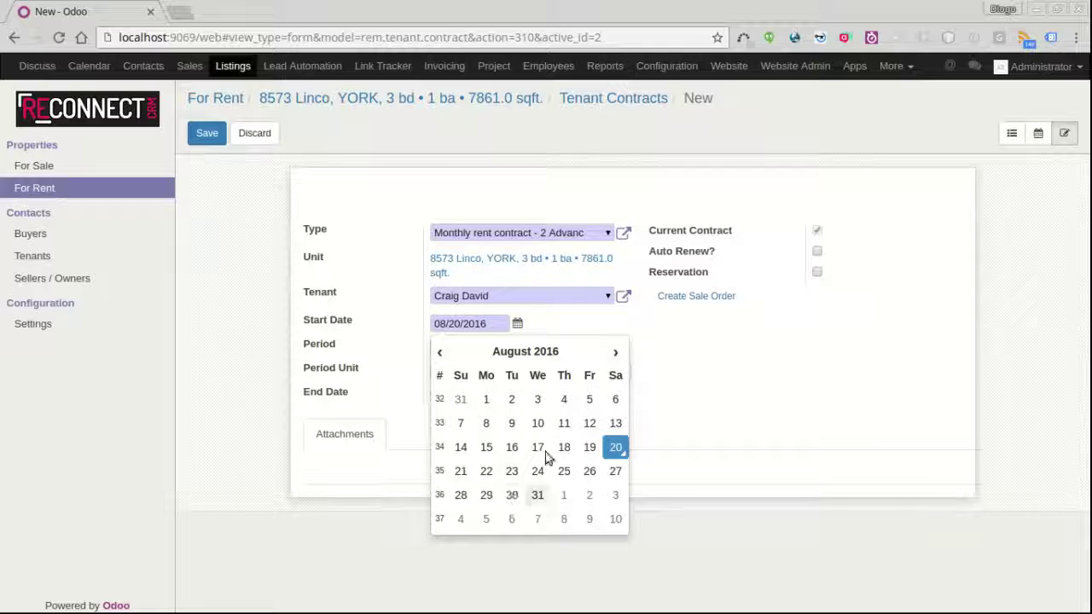
pyautogui.click(614, 353)
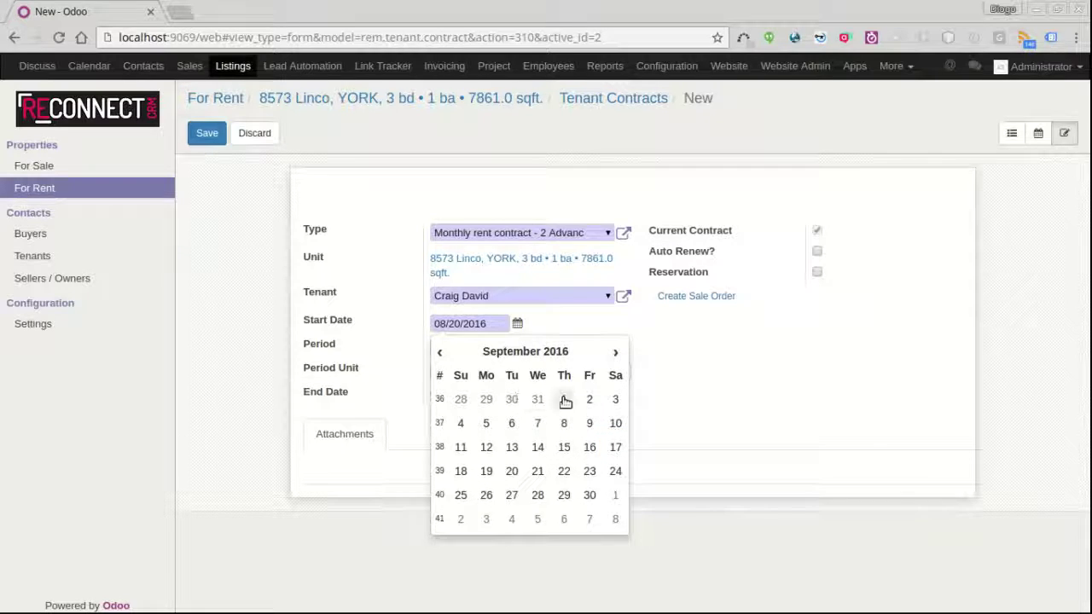
pyautogui.click(560, 392)
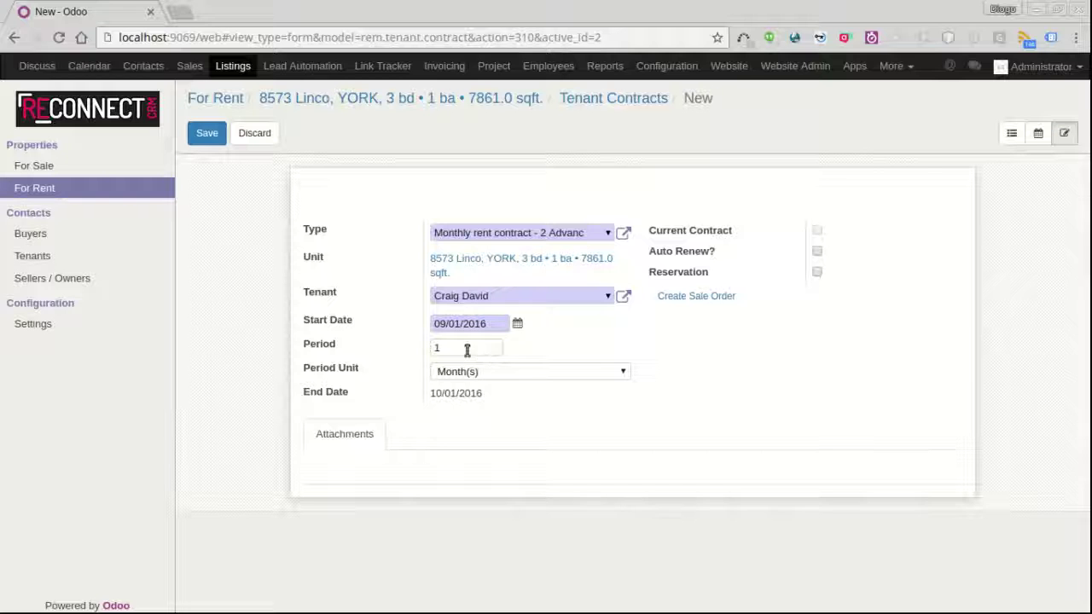
pyautogui.doubleClick(466, 349)
pyautogui.write('6')
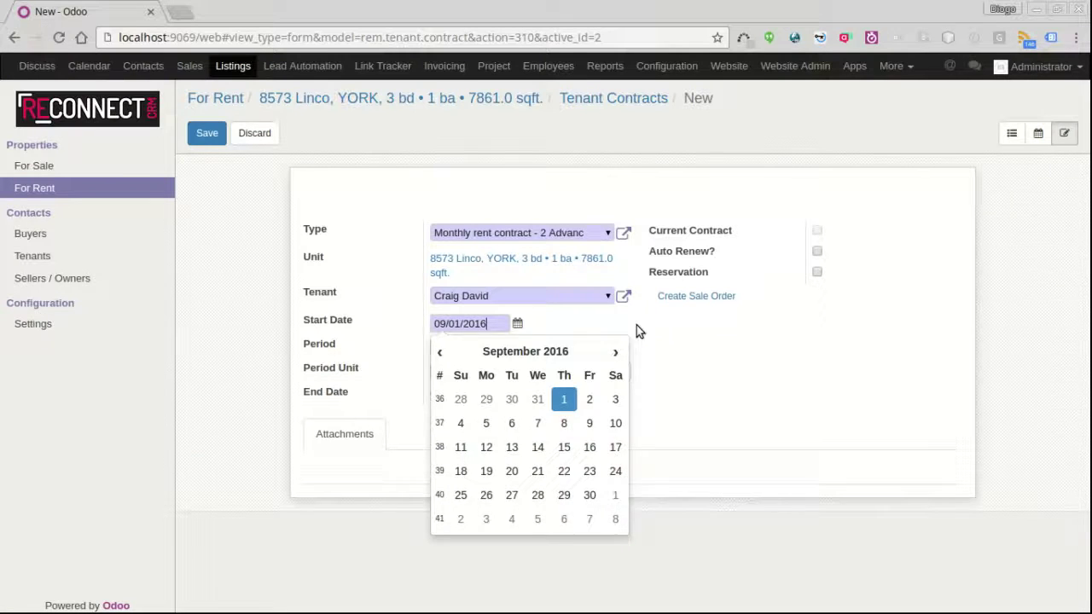
pyautogui.click(648, 329)
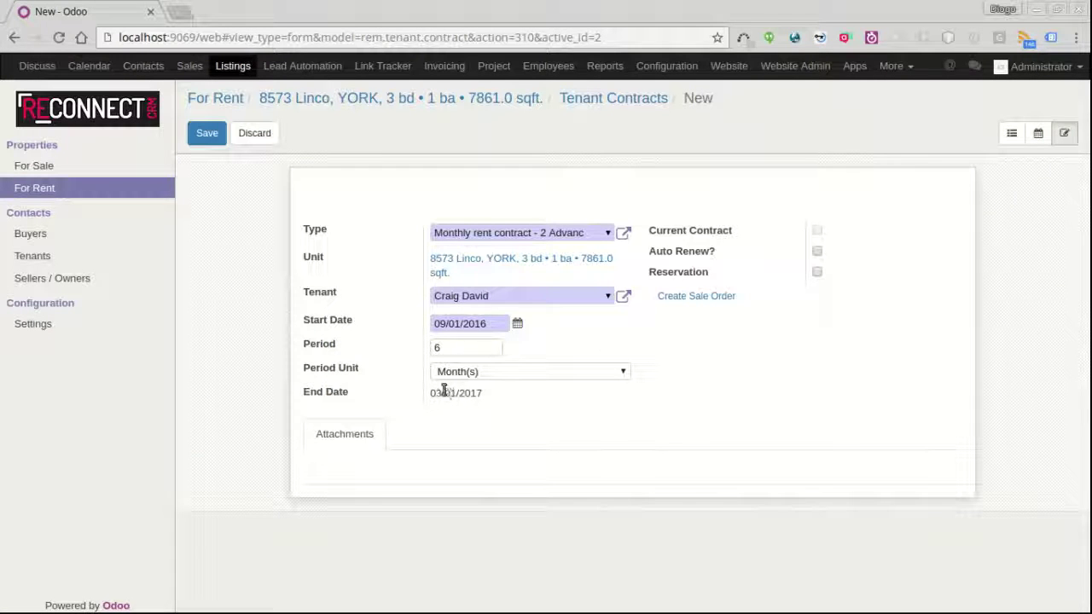
# - Save the contract, then mark it as a reservation and save again
pyautogui.click(207, 134)
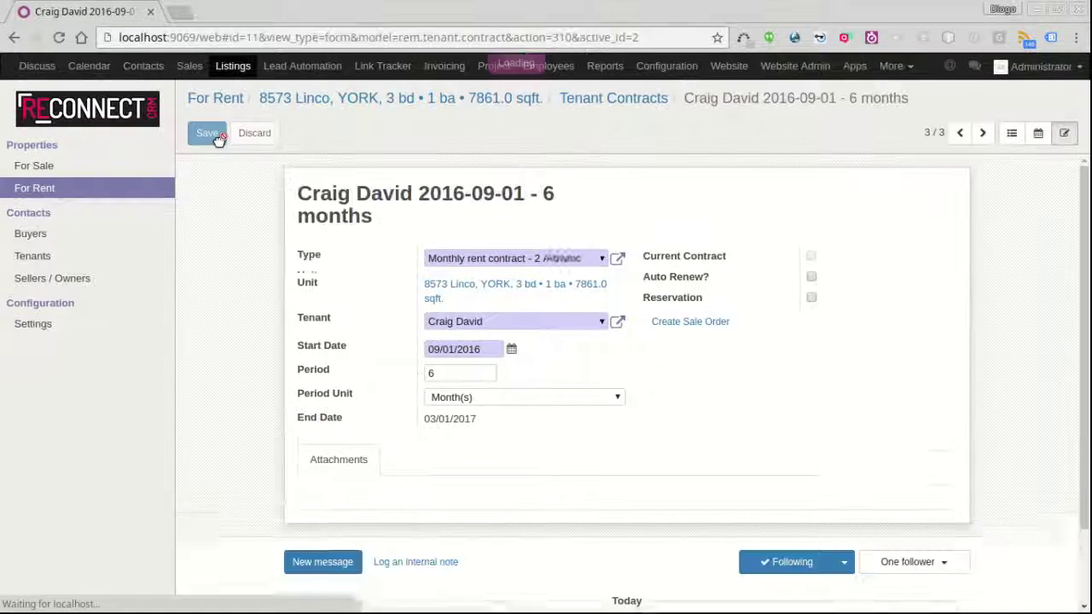
pyautogui.click(205, 133)
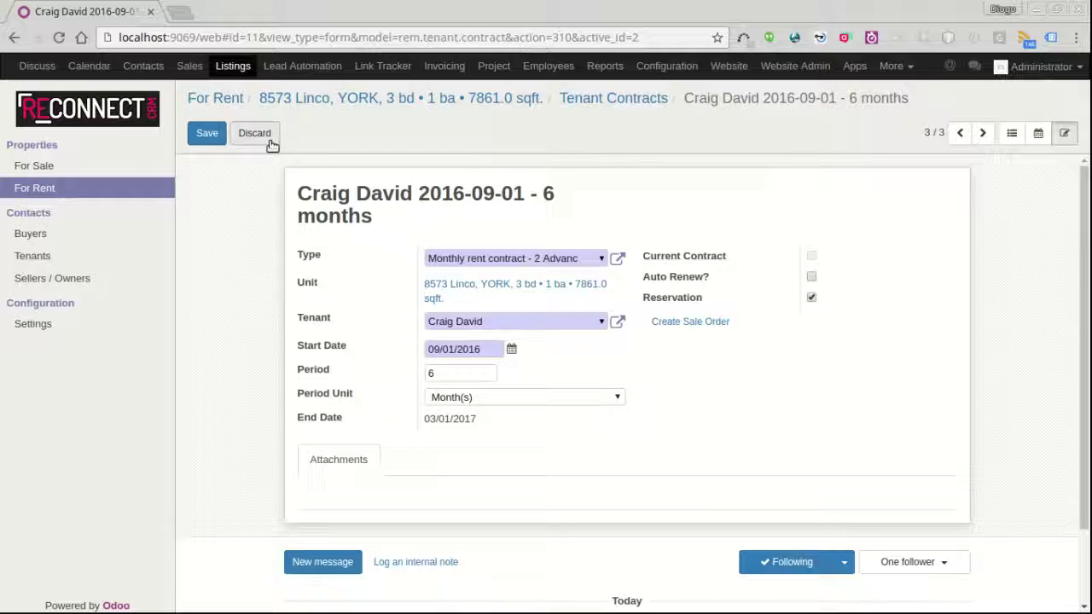
pyautogui.click(207, 133)
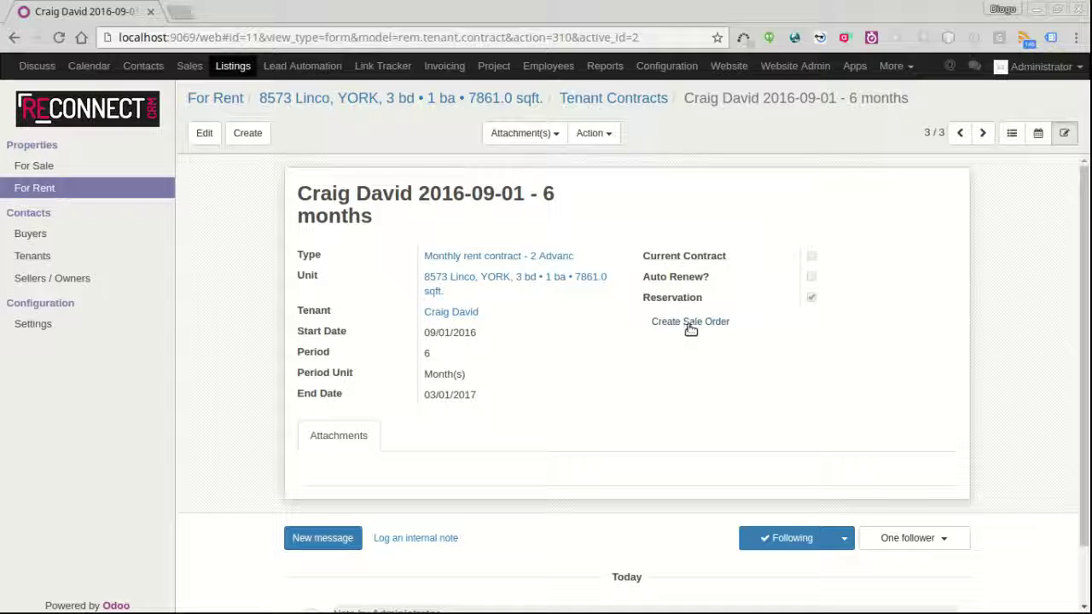
# - Create and confirm sale order SO067 for $8,280.00 and begin invoicing it
pyautogui.click(690, 326)
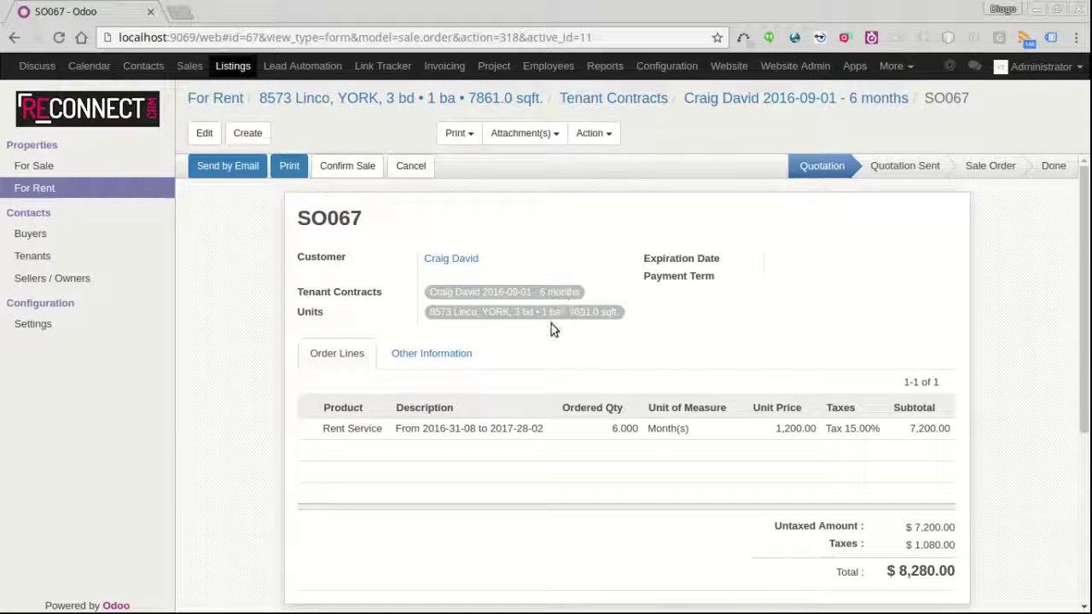
pyautogui.click(355, 171)
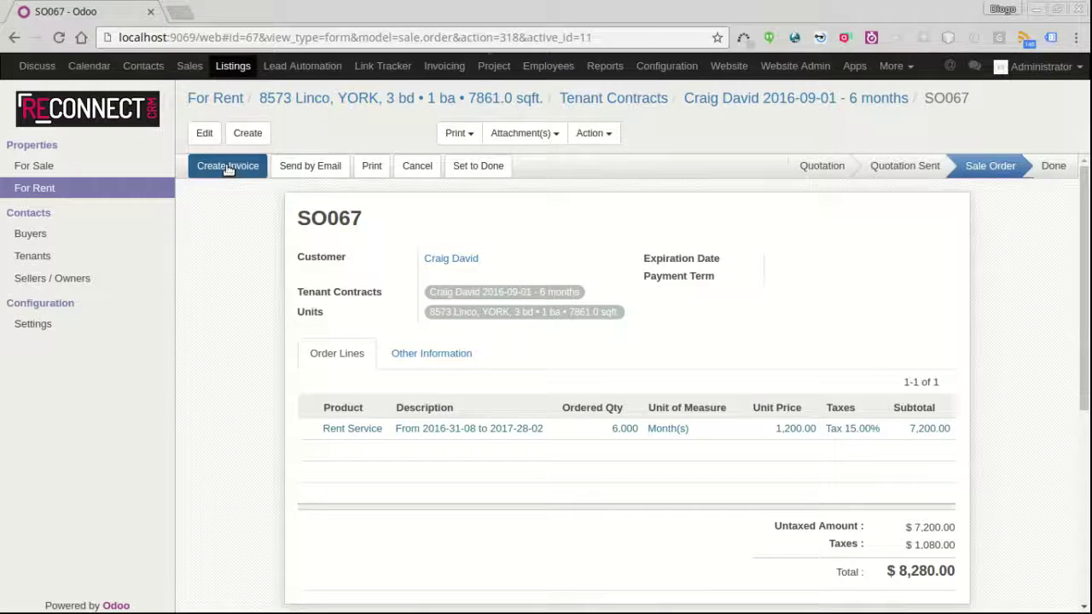
pyautogui.click(228, 165)
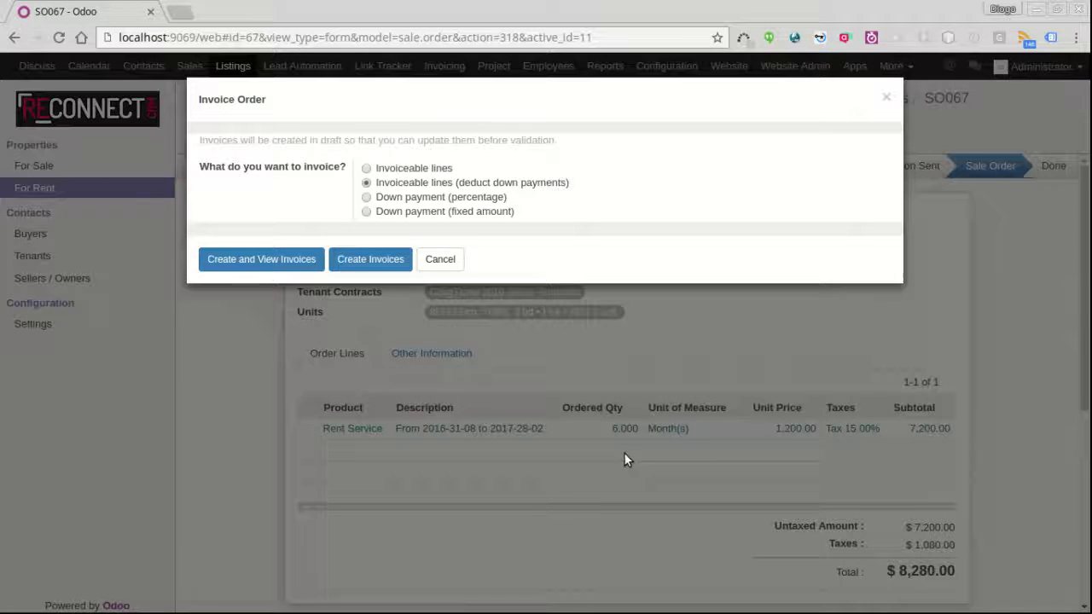
# - Create a 30% percentage down-payment invoice for SO067 totalling $2,160.00
pyautogui.click(366, 198)
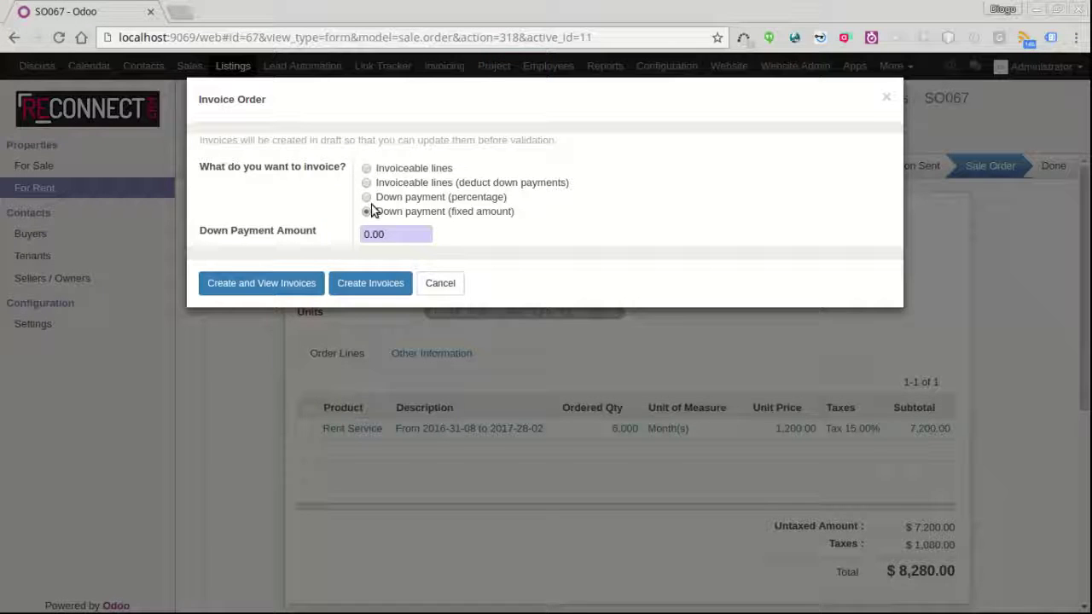
pyautogui.click(368, 212)
pyautogui.click(367, 197)
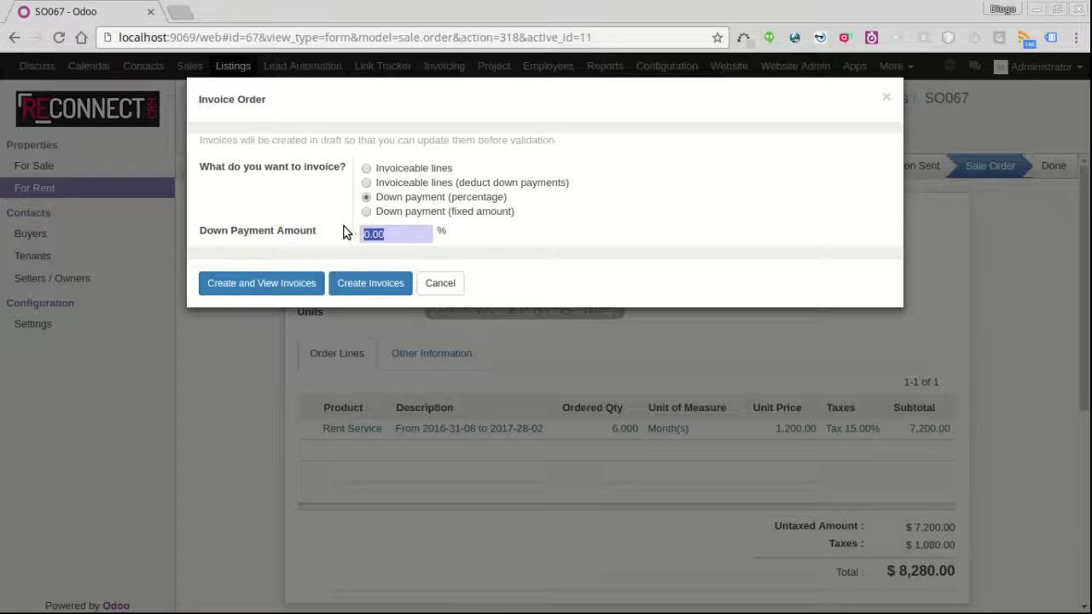
pyautogui.write('30')
pyautogui.click(285, 287)
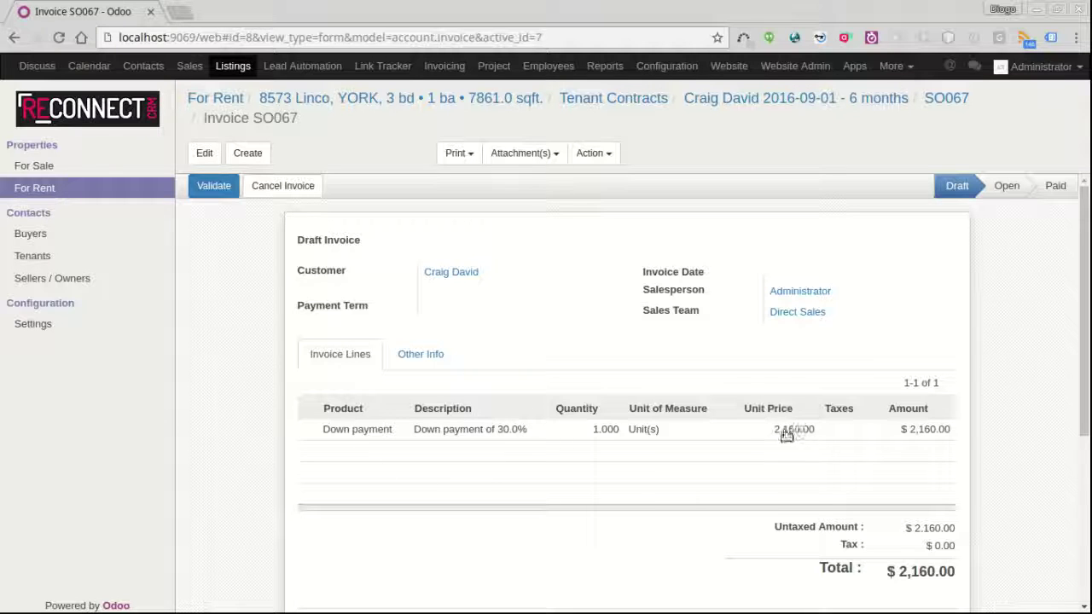
# - Validate INV/2016/0008 and pay its $2,160.00 via Bank (USD), then return to the contract
pyautogui.click(215, 185)
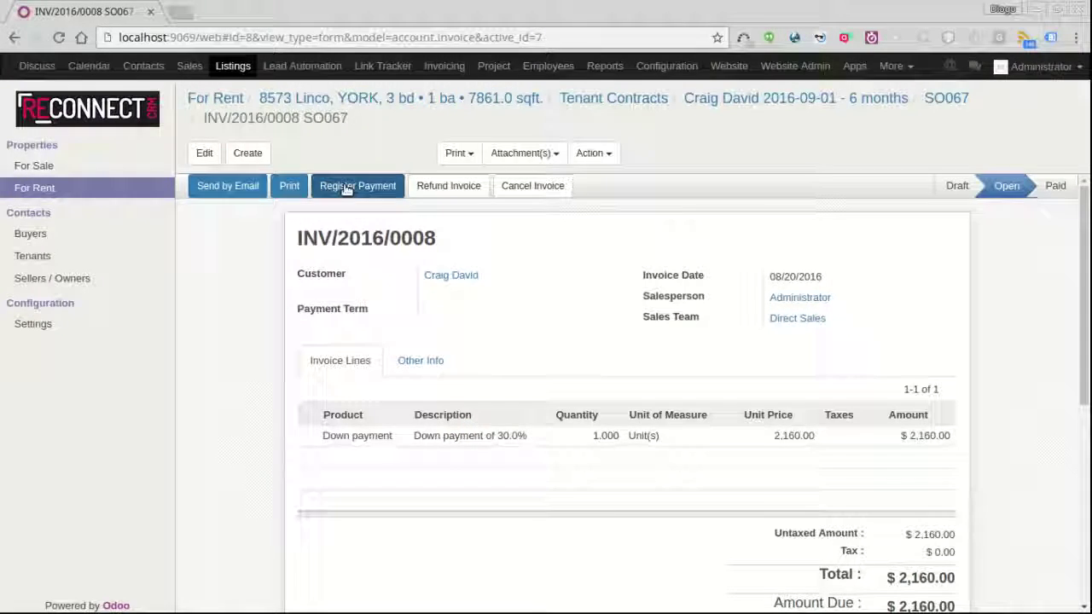
pyautogui.click(343, 184)
pyautogui.click(468, 181)
pyautogui.click(426, 204)
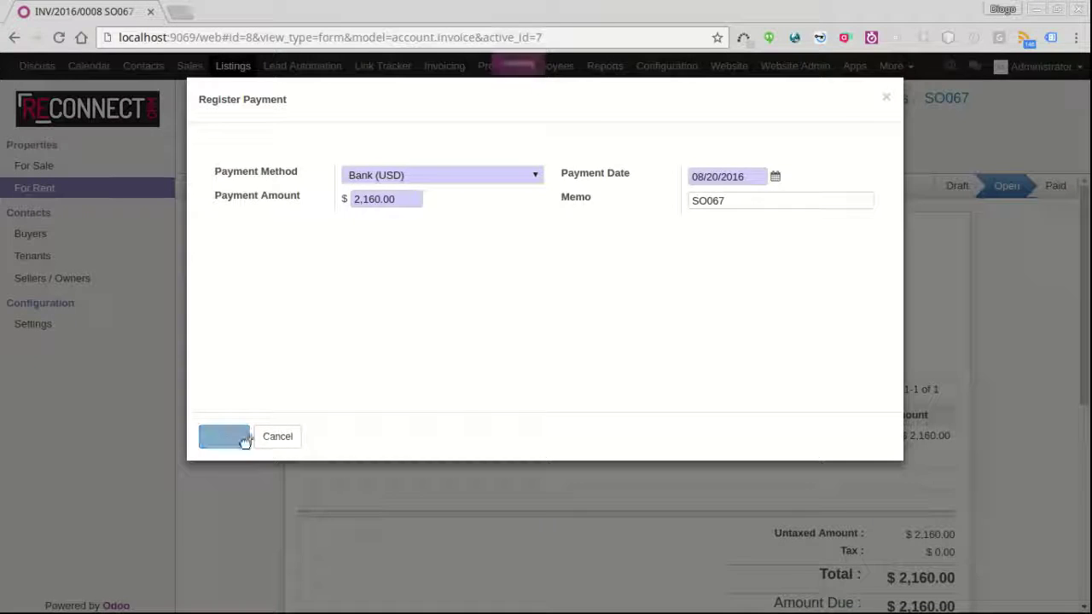
pyautogui.click(239, 440)
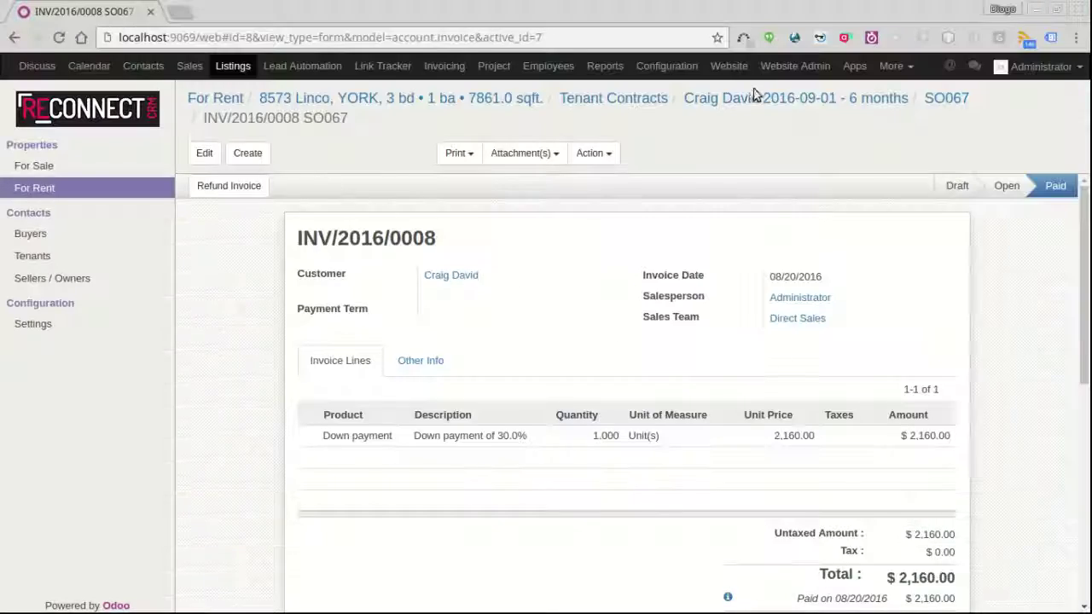
pyautogui.click(748, 98)
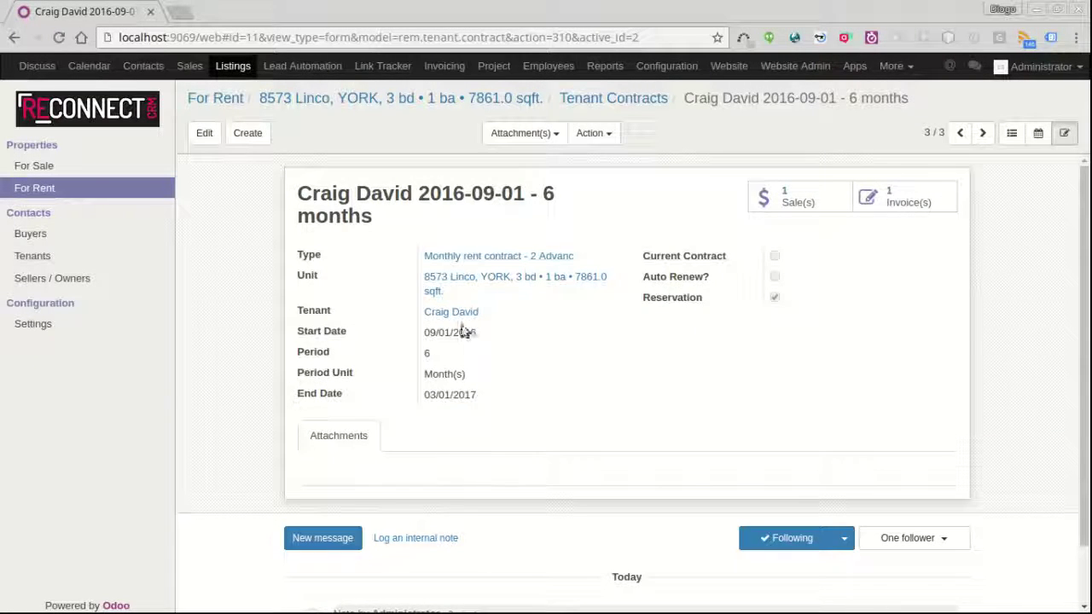
pyautogui.click(465, 312)
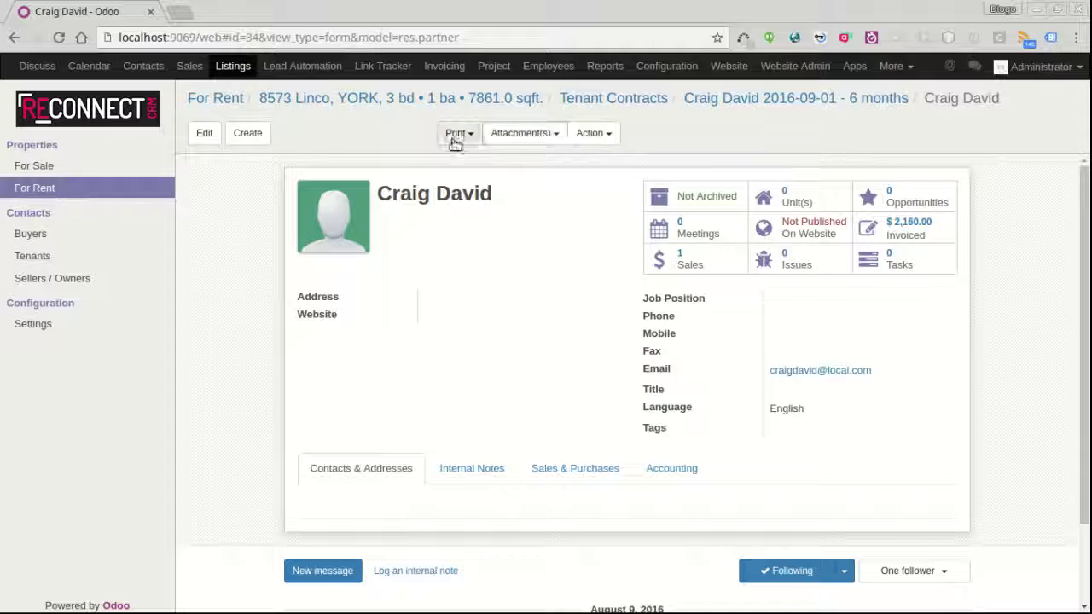
pyautogui.click(582, 137)
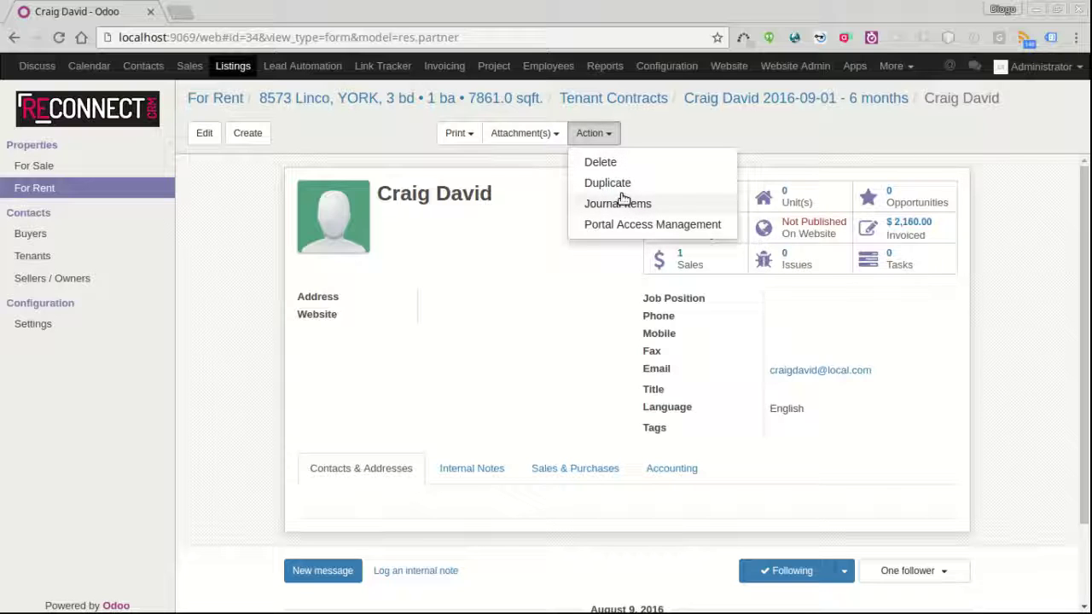
pyautogui.click(623, 209)
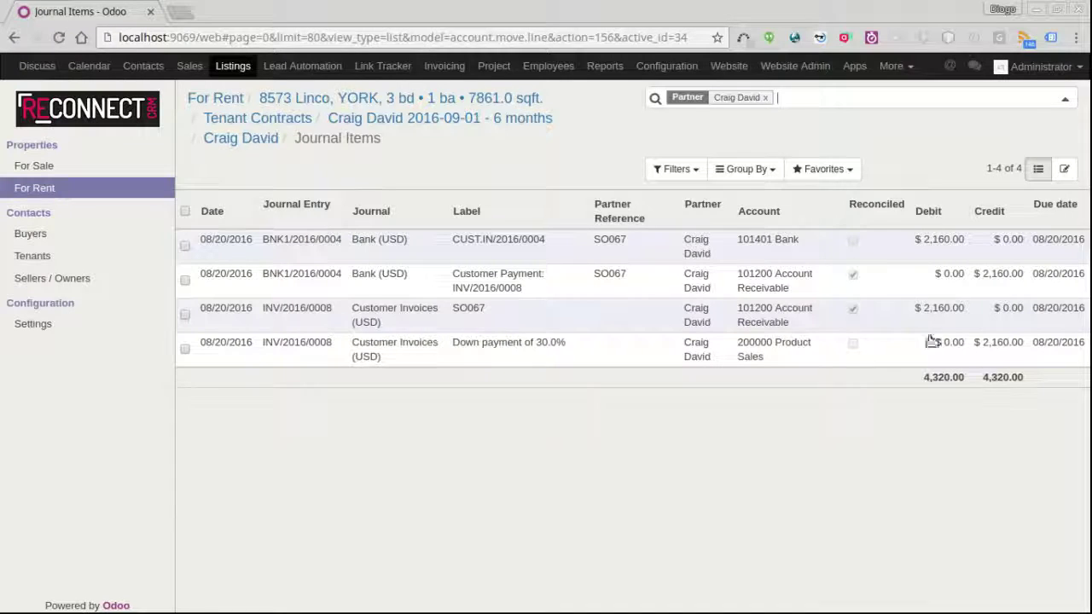
pyautogui.click(414, 118)
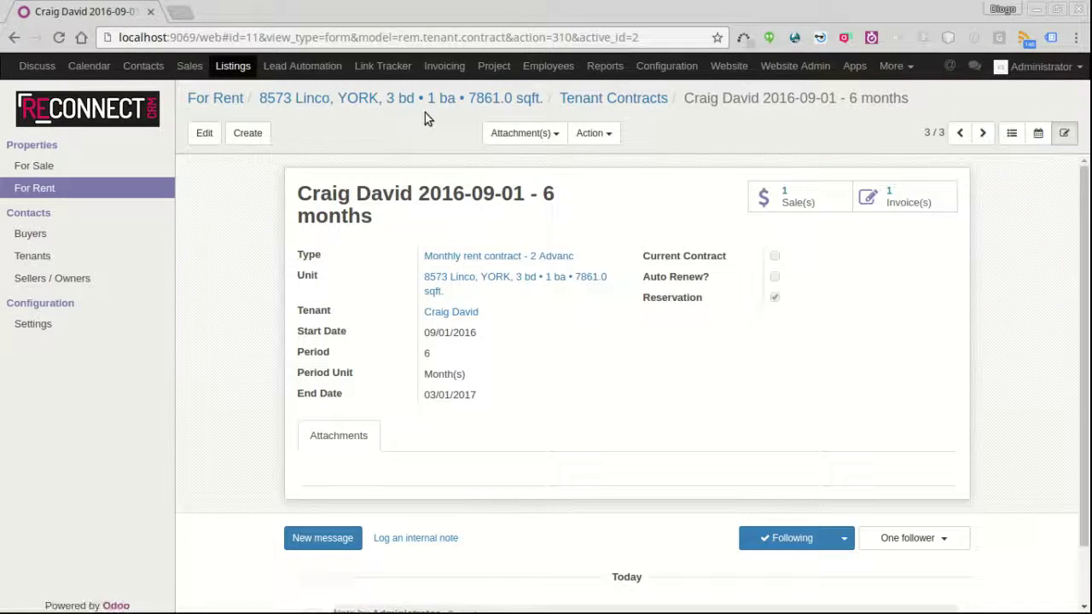
# - From the contract's sale orders, invoice SO067's invoiceable lines without deducting down payments, creating an $8,280.00 draft
pyautogui.click(816, 200)
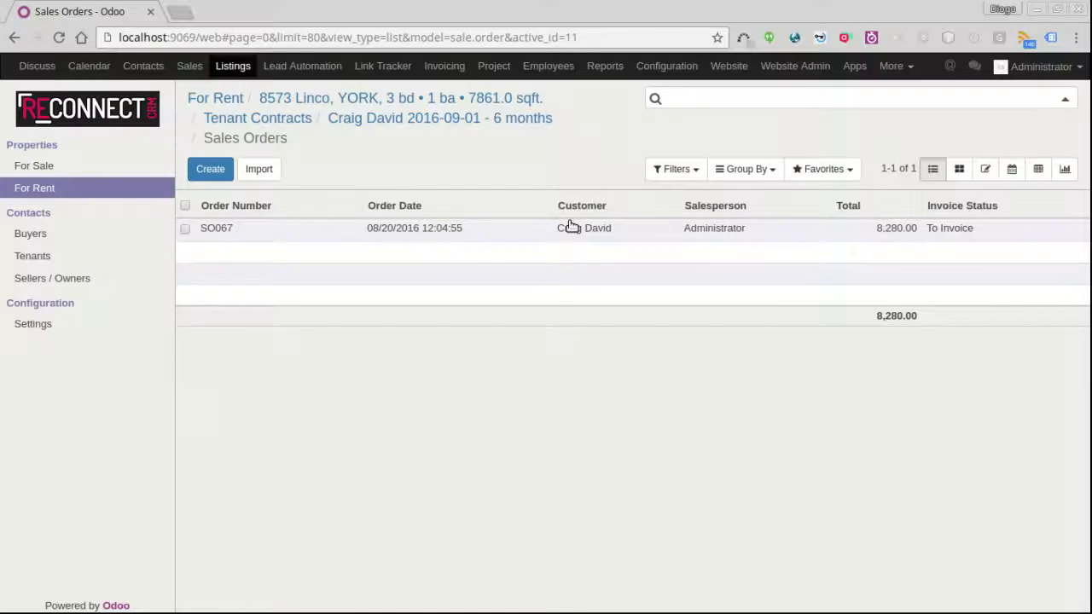
pyautogui.click(443, 234)
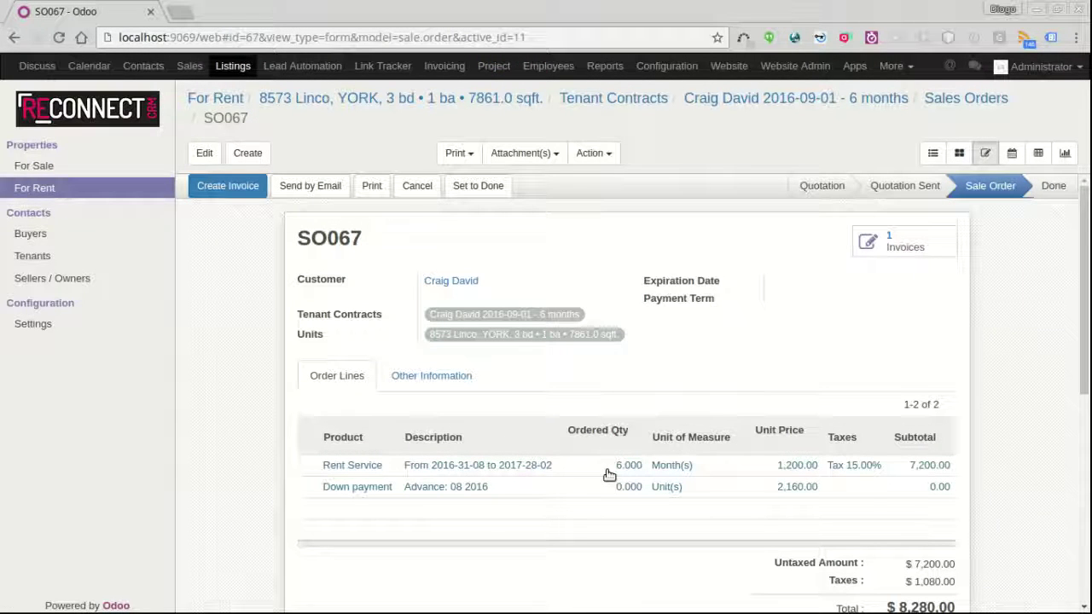
pyautogui.click(230, 185)
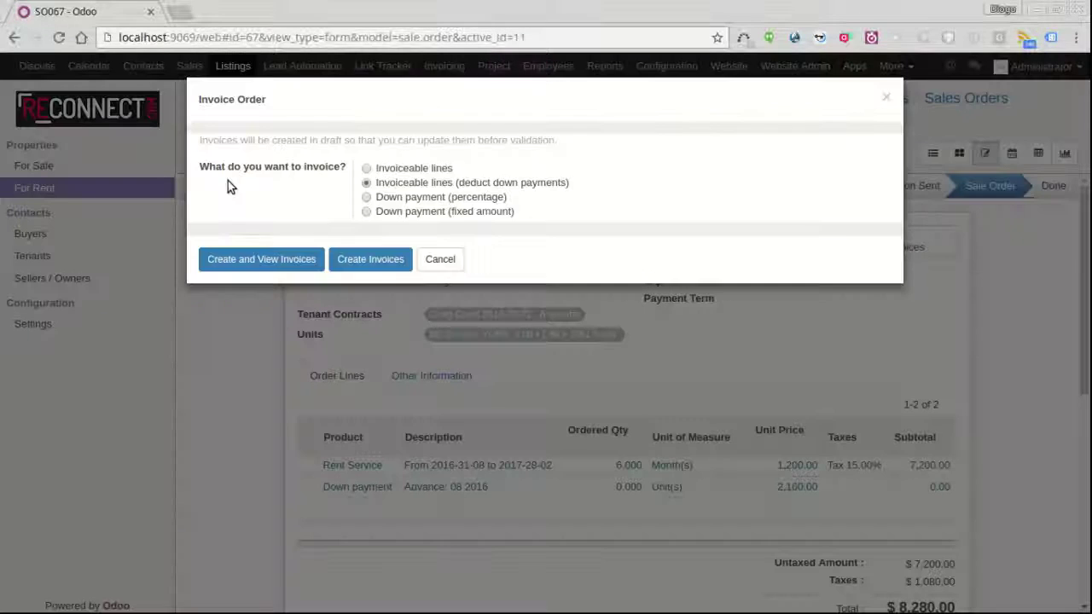
pyautogui.click(365, 167)
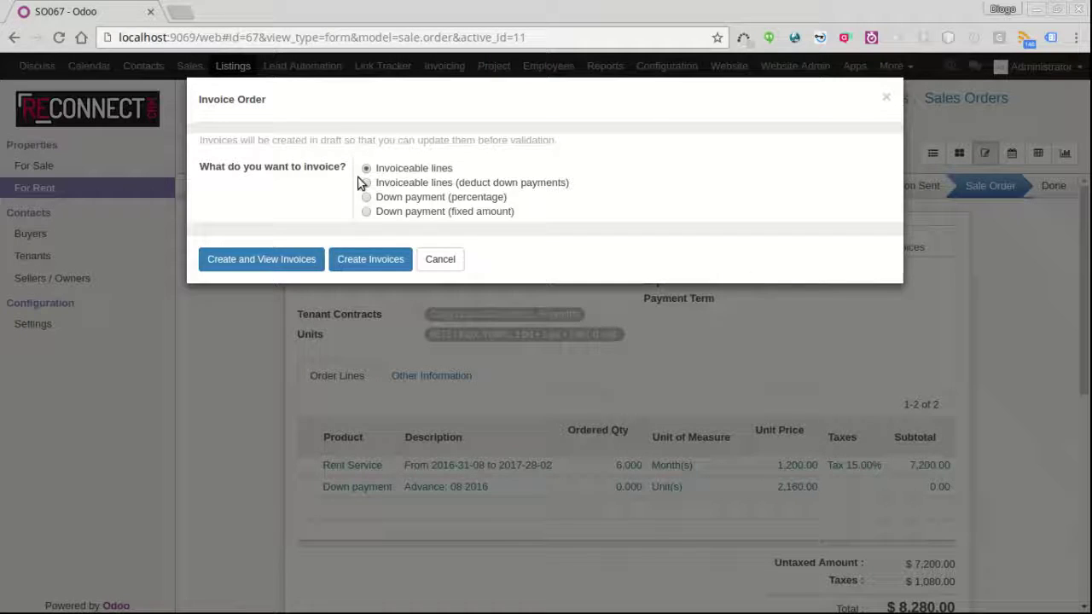
pyautogui.click(281, 265)
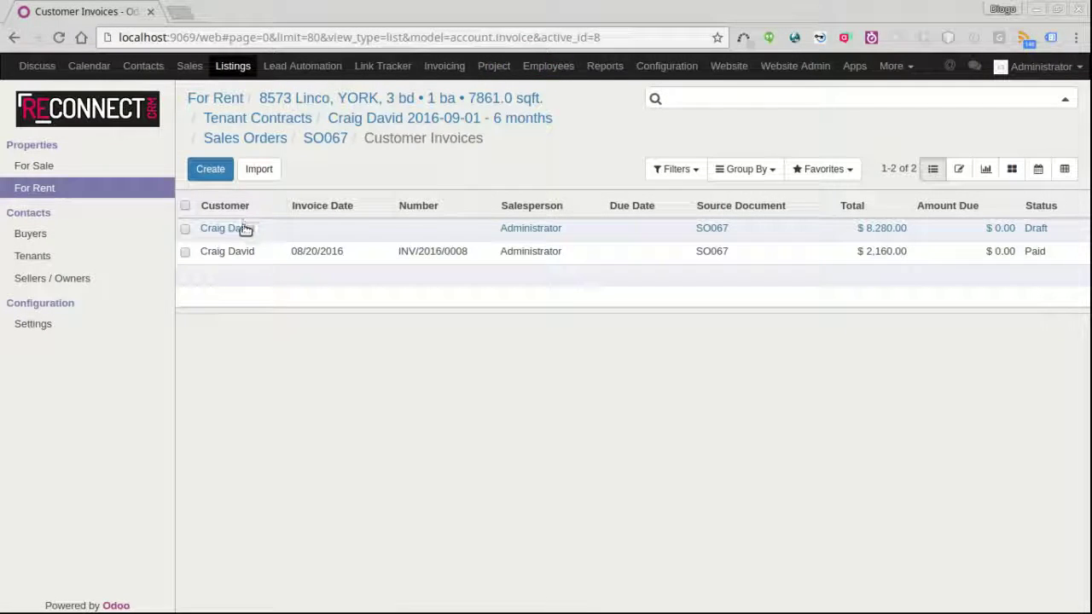
# - Change the draft invoice's Rent Service quantity from 6 to 1, save, and validate it as INV/2016/0009 ($1,380.00)
pyautogui.click(234, 227)
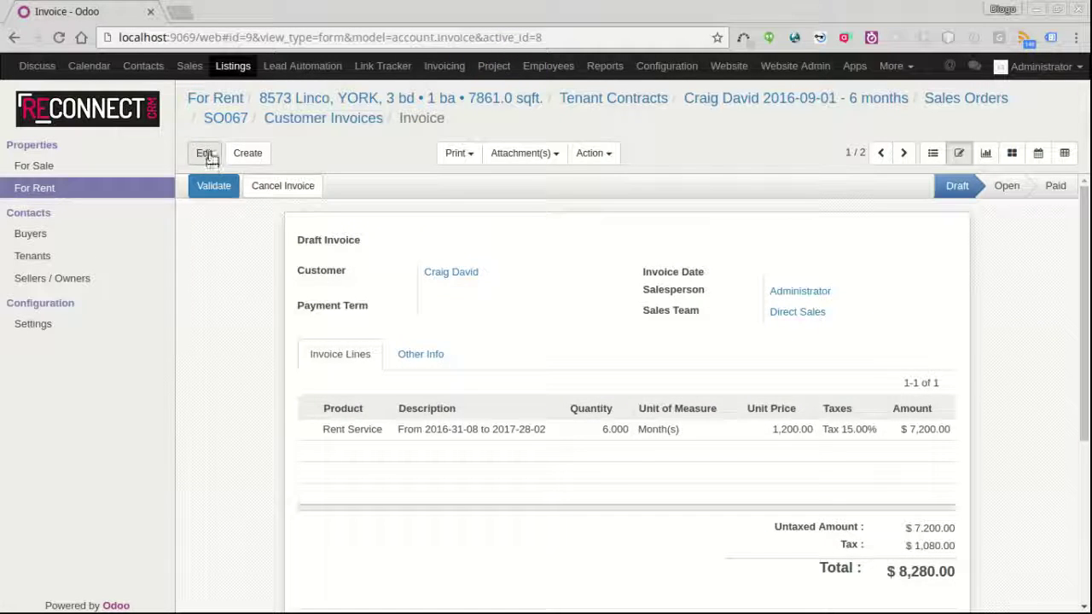
pyautogui.click(208, 155)
pyautogui.click(589, 455)
pyautogui.moveTo(588, 455); pyautogui.dragTo(656, 470)
pyautogui.press('BackSpace')
pyautogui.write('1')
pyautogui.click(216, 160)
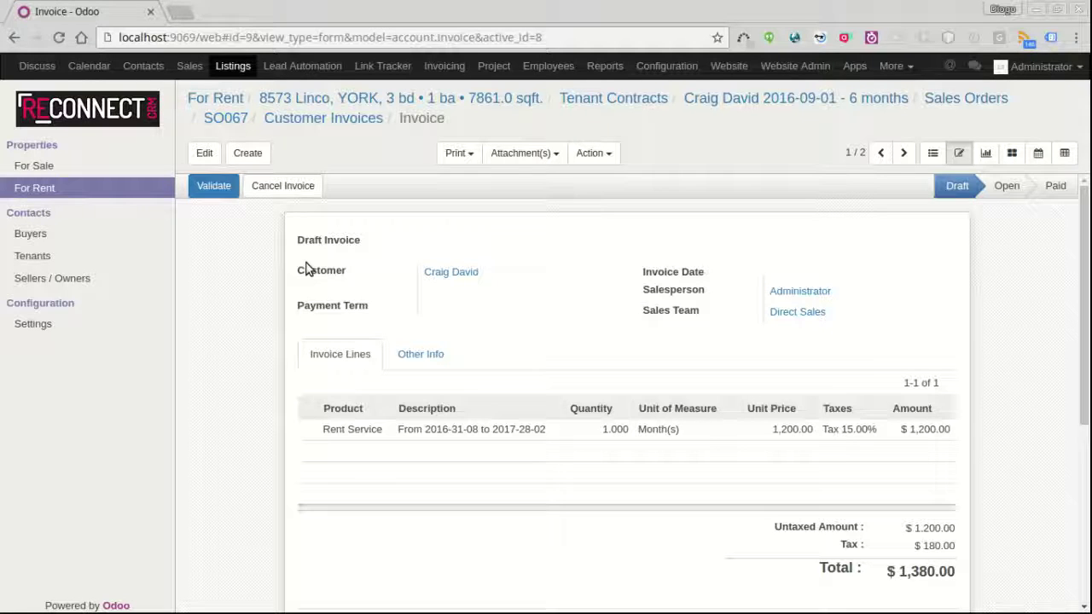
pyautogui.click(215, 189)
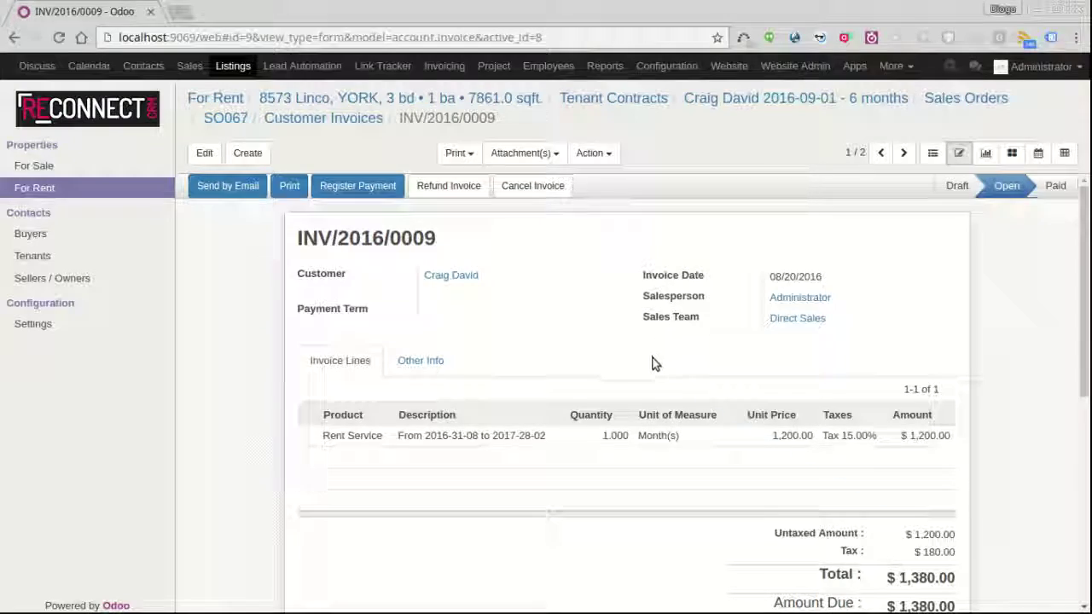
pyautogui.click(836, 101)
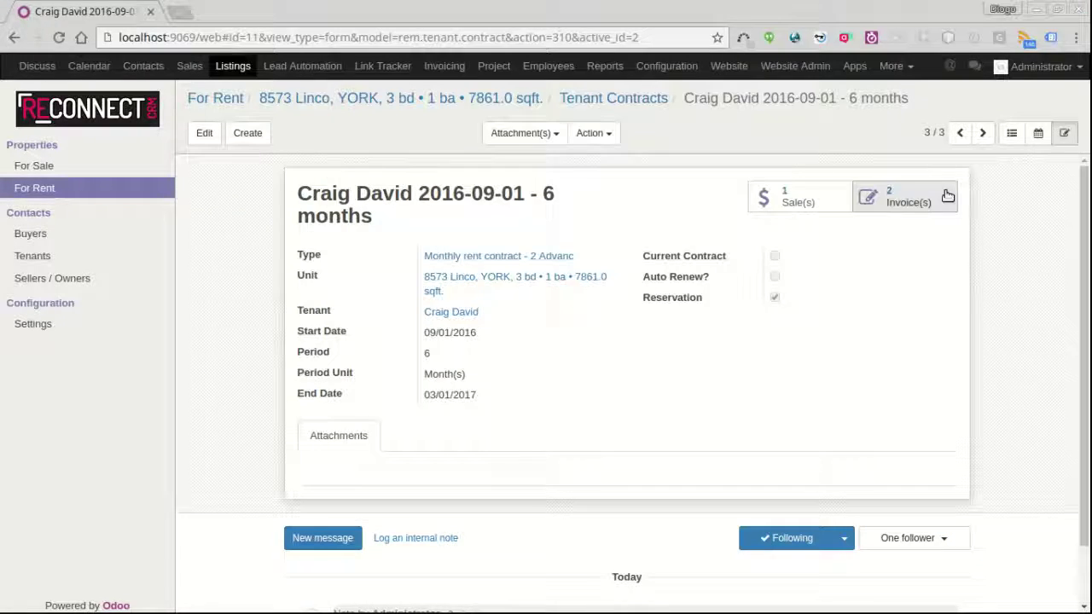
# - Invoice SO067's remaining lines deducting the down payment, creating a $4,740.00 draft final invoice
pyautogui.click(799, 196)
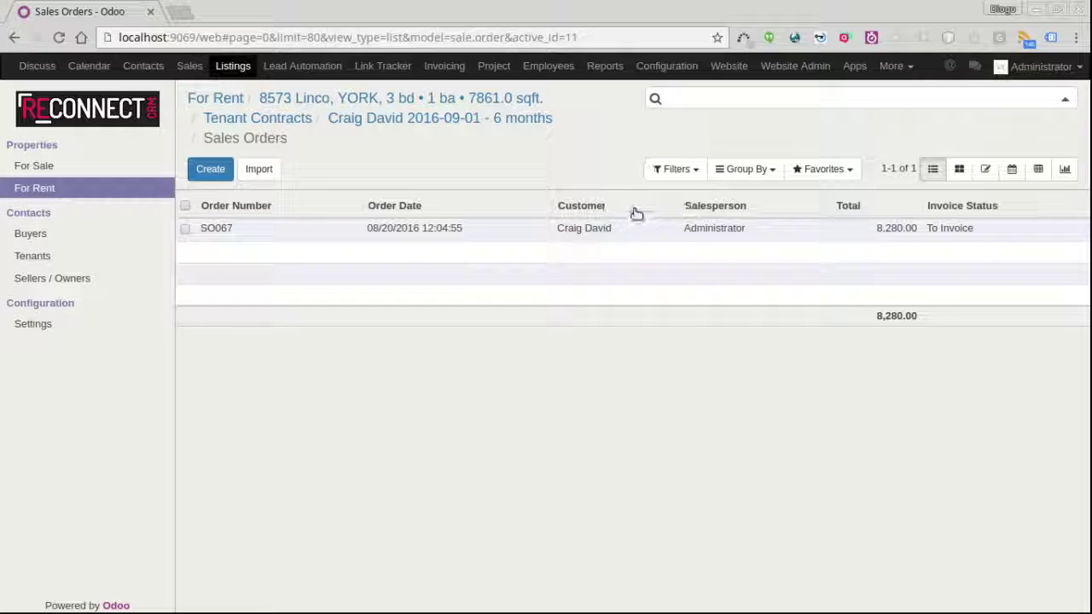
pyautogui.click(623, 227)
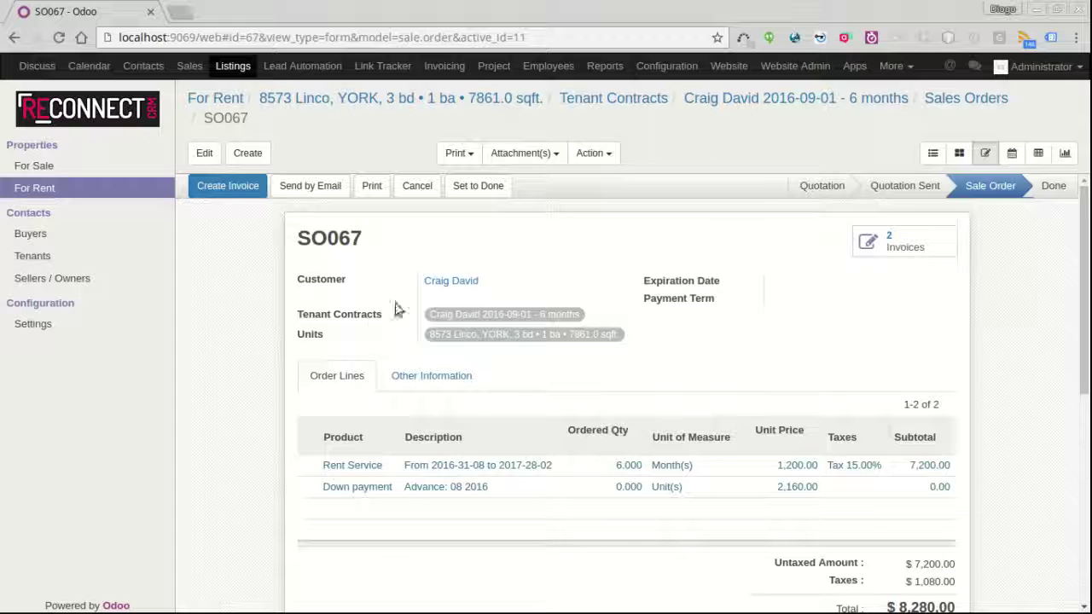
pyautogui.click(226, 186)
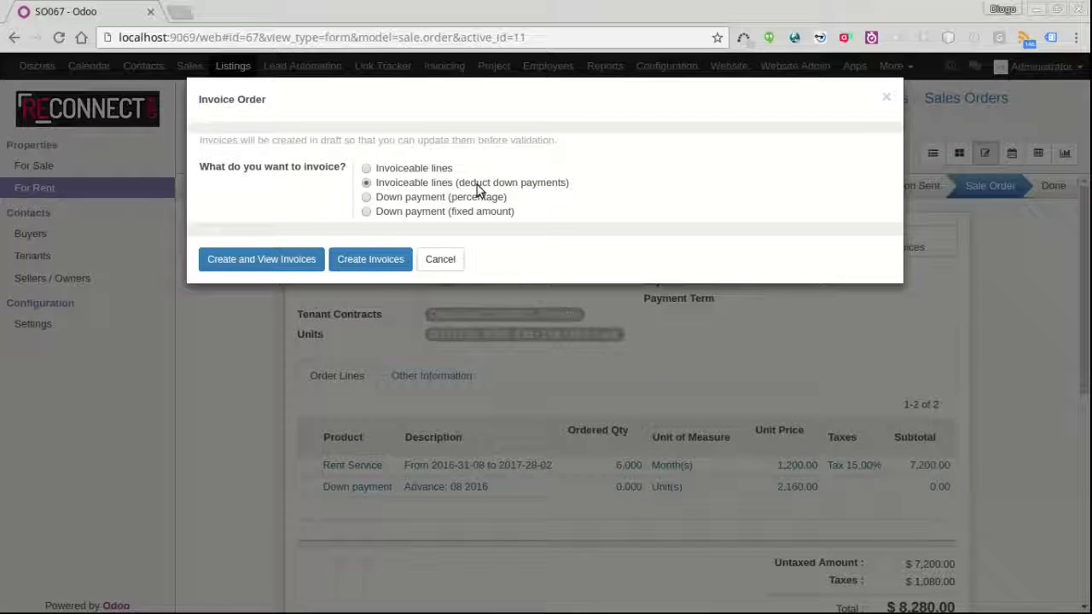
pyautogui.click(267, 259)
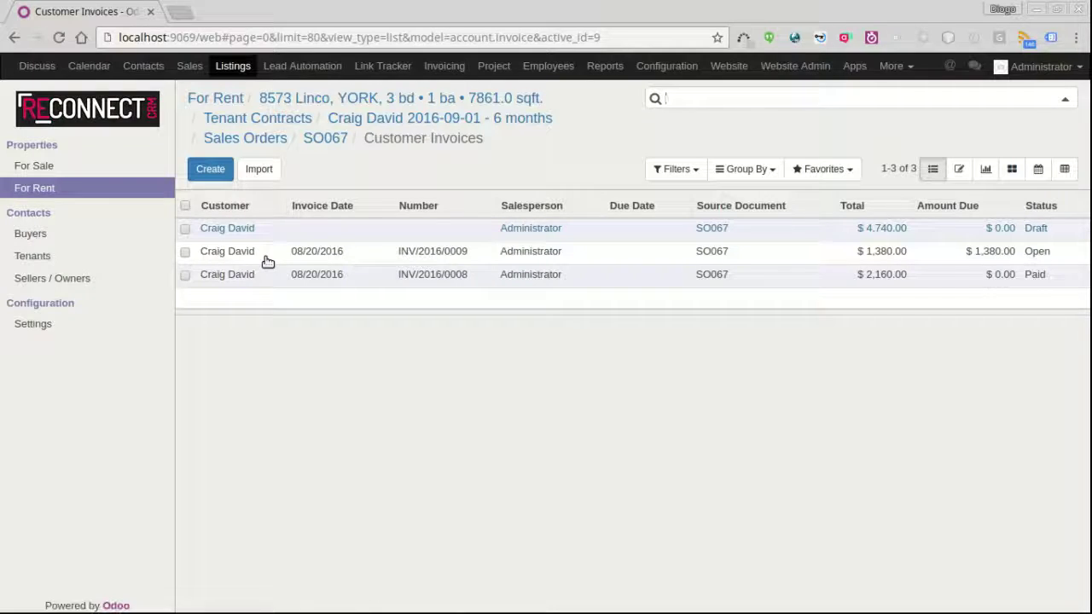
# - Validate the $4,740.00 draft final invoice as INV/2016/0010
pyautogui.click(311, 231)
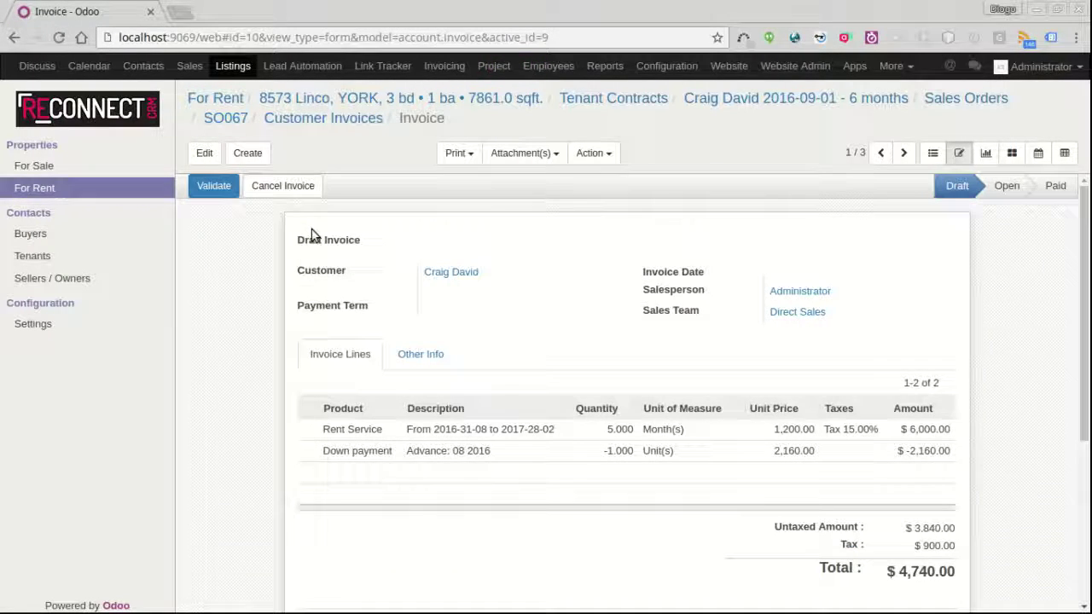
pyautogui.scroll(-1, 765, 473)
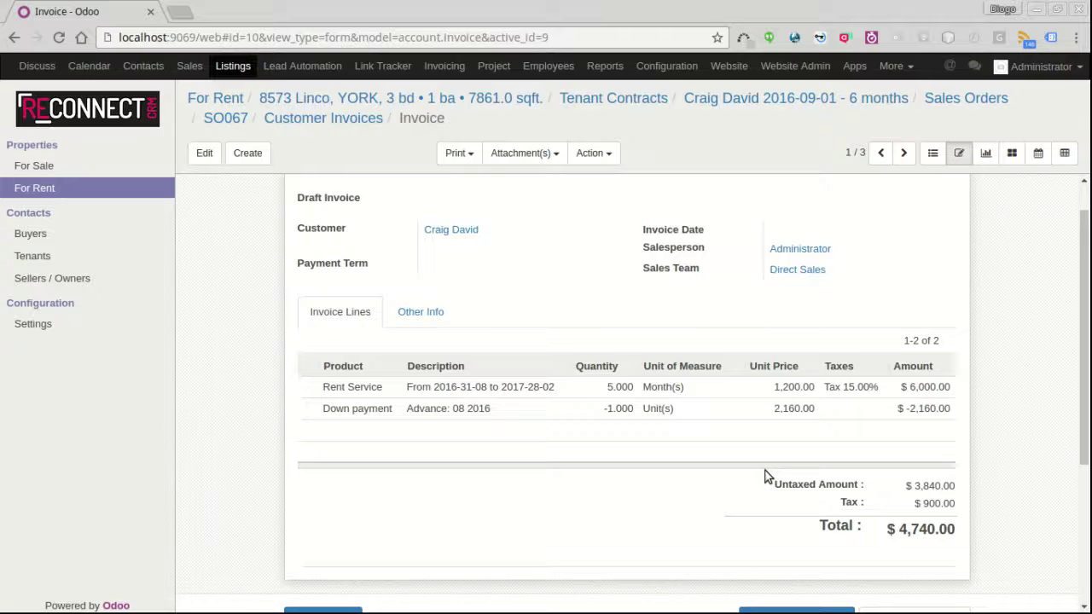
pyautogui.scroll(1, 403, 324)
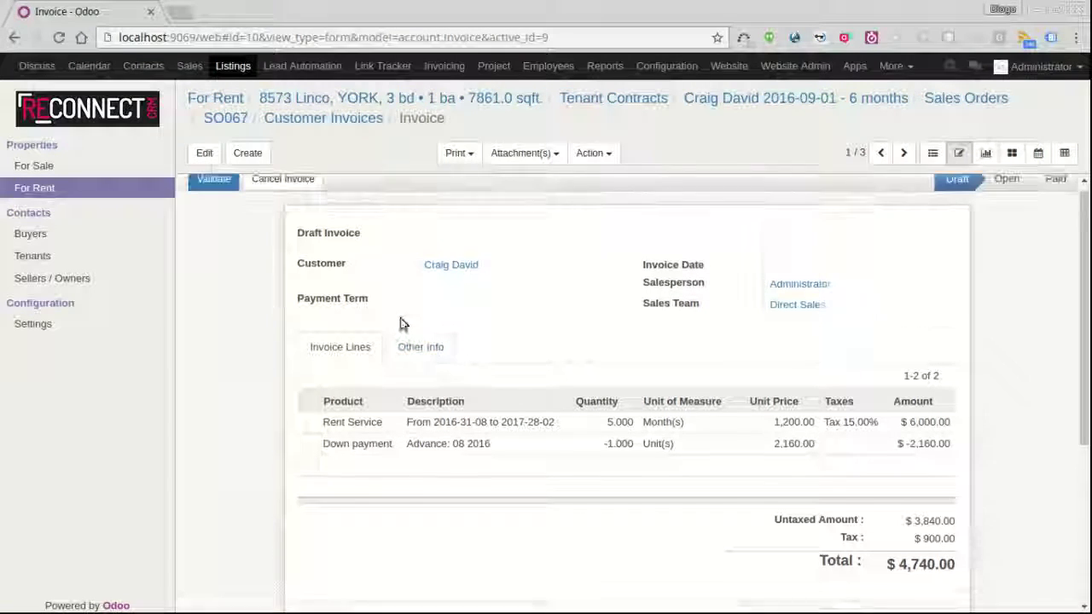
pyautogui.click(232, 195)
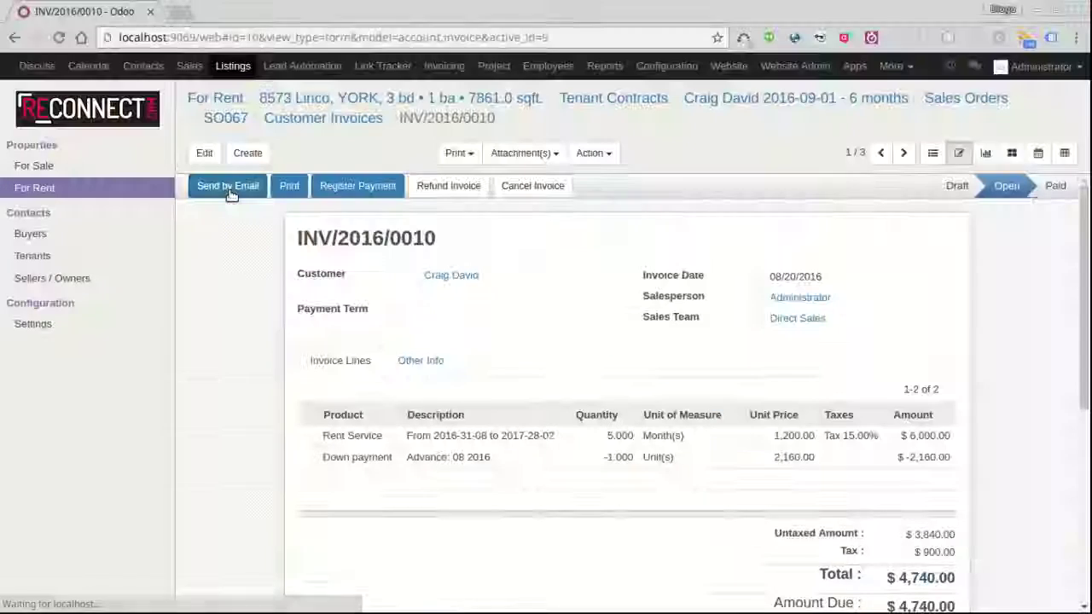